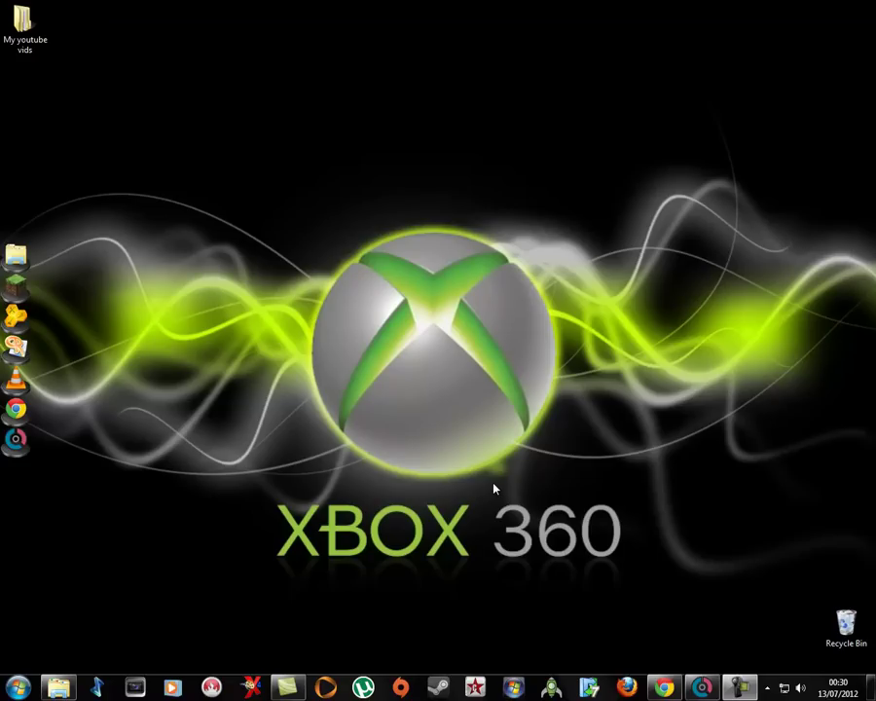
Step: Bring up the Game Collector library and view the "Best App for Your Gaming Collection" YouTube page in Chrome
{"action": "mouse_move", "coordinate": [701, 689]}
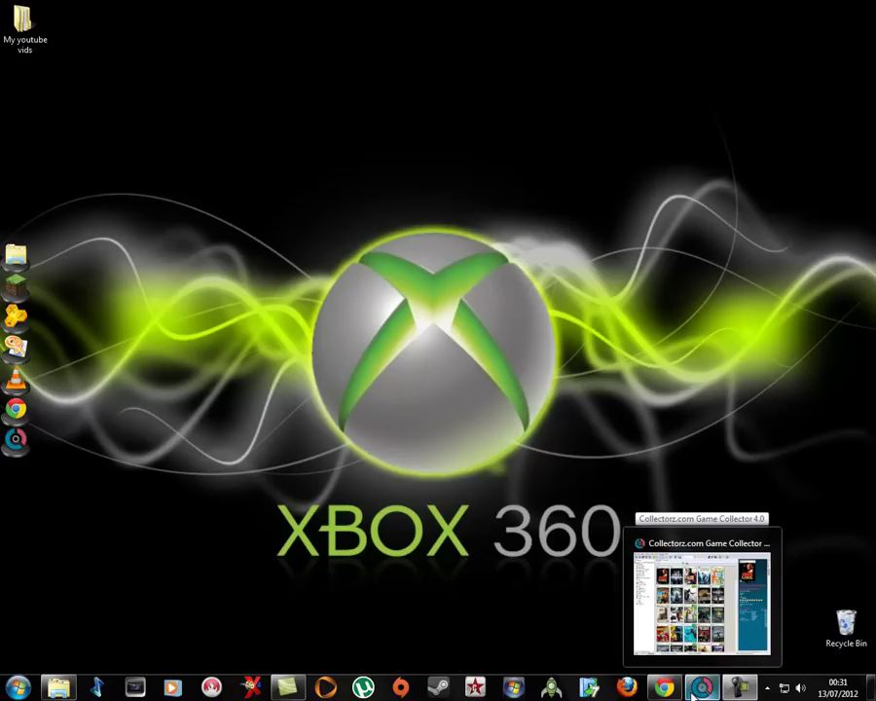
{"action": "left_click", "coordinate": [702, 688]}
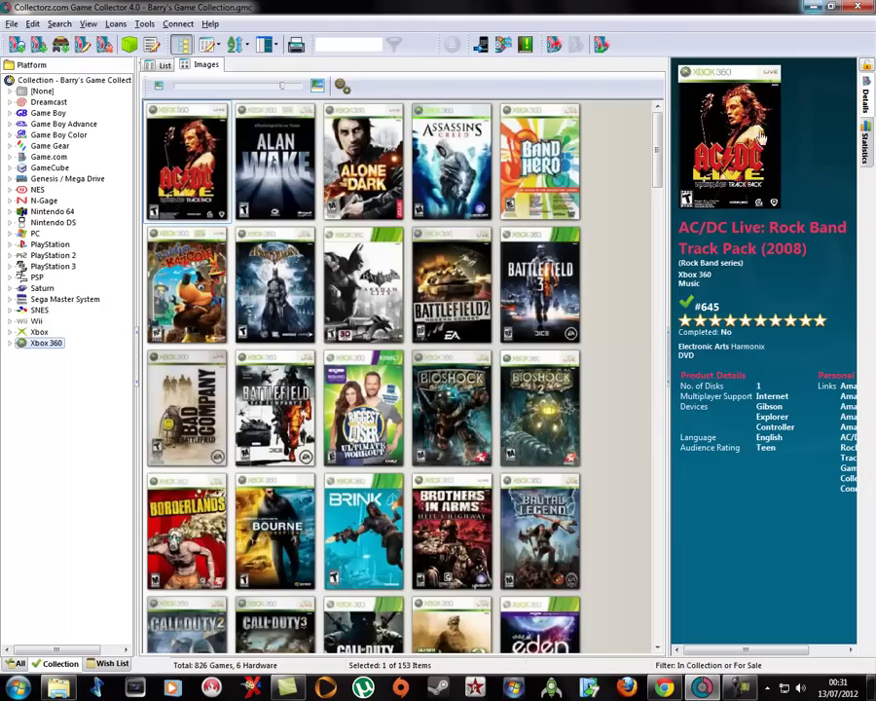
{"action": "left_click", "coordinate": [689, 688]}
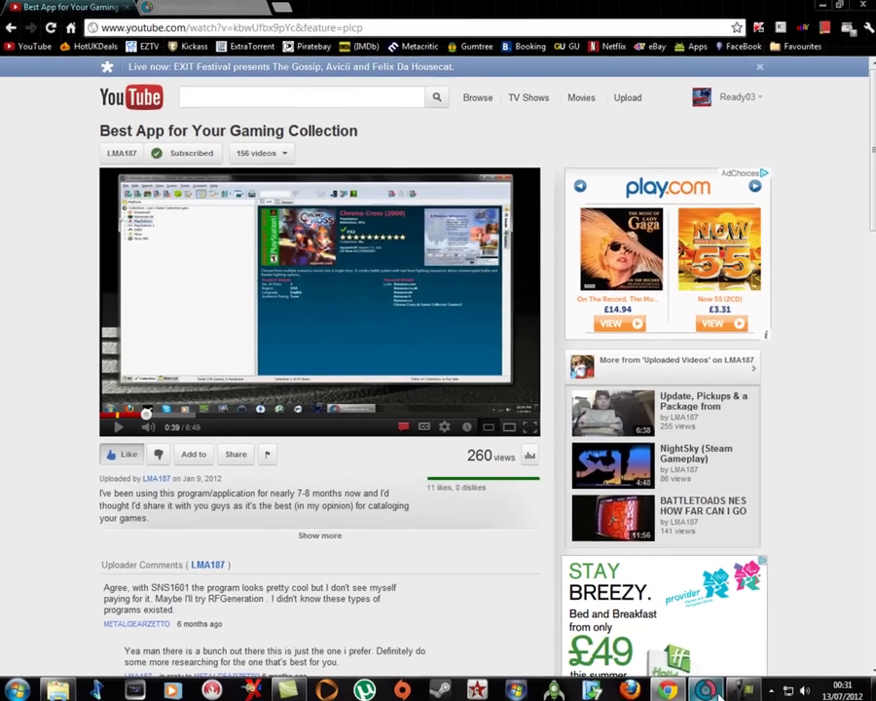
{"action": "left_click", "coordinate": [705, 690]}
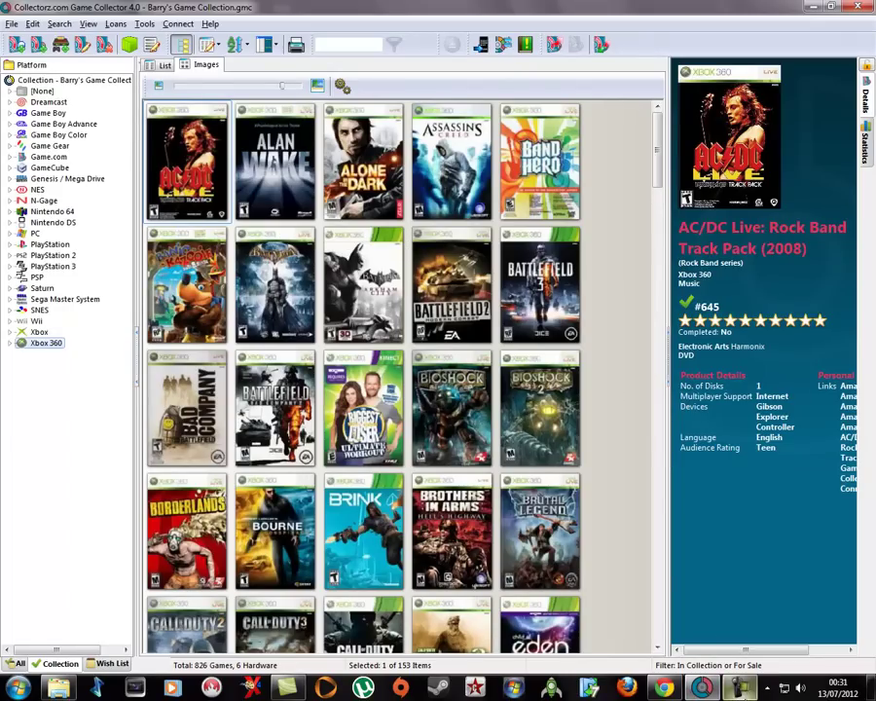
{"action": "left_click", "coordinate": [657, 690]}
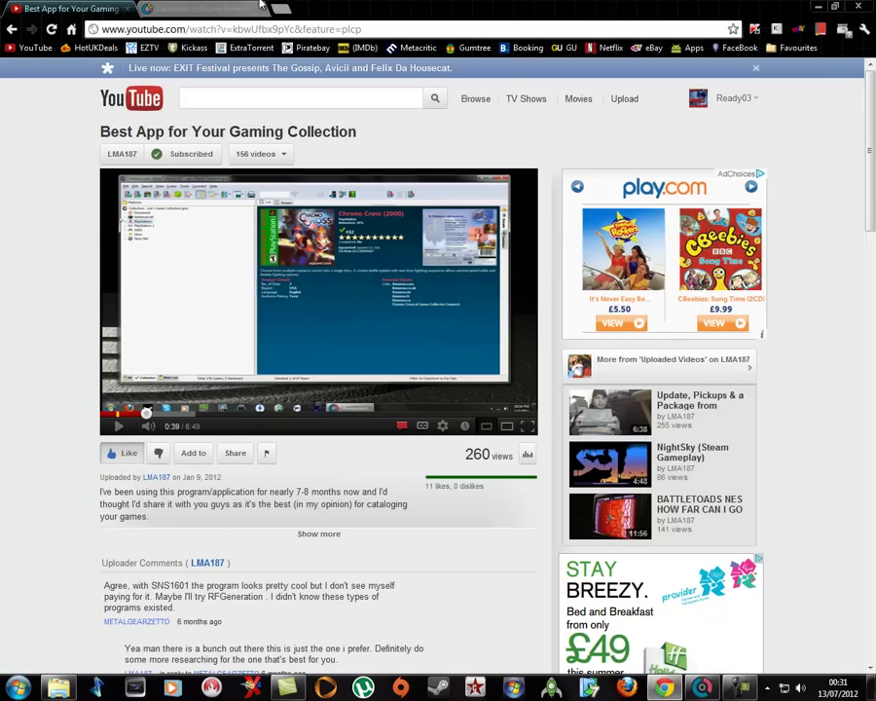
Step: Show the Collectorz.com site and open its Game Collector product page
{"action": "left_click", "coordinate": [190, 9]}
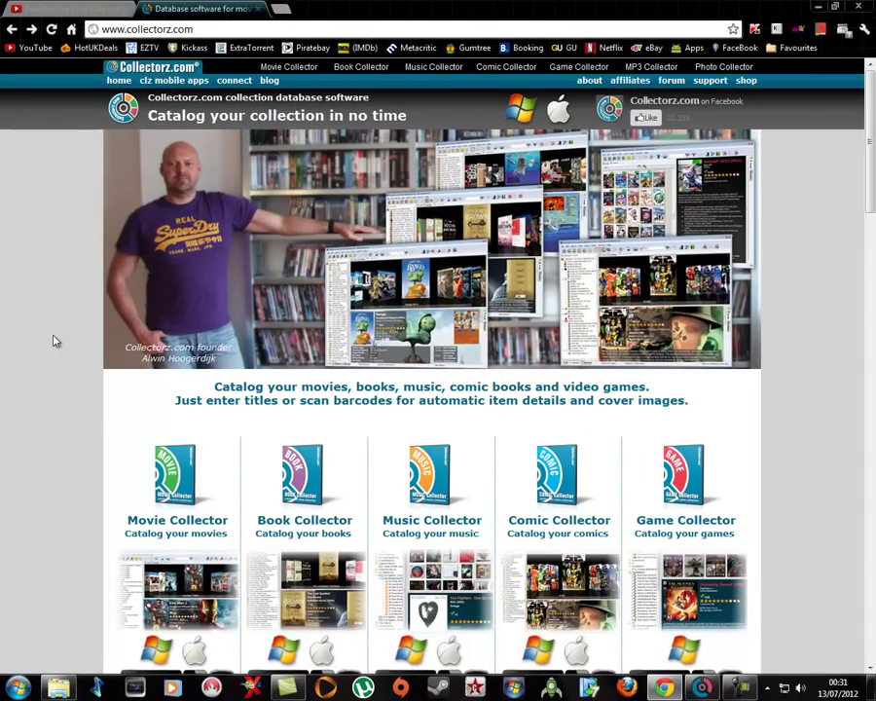
{"action": "scroll", "coordinate": [55, 341], "scroll_direction": "down", "scroll_amount": 2}
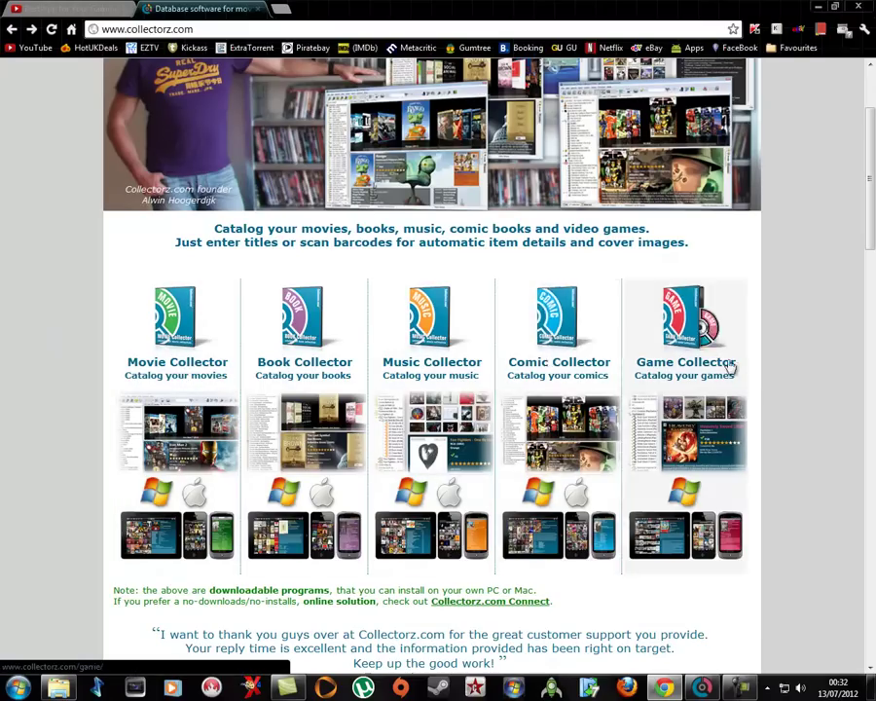
{"action": "left_click", "coordinate": [678, 346]}
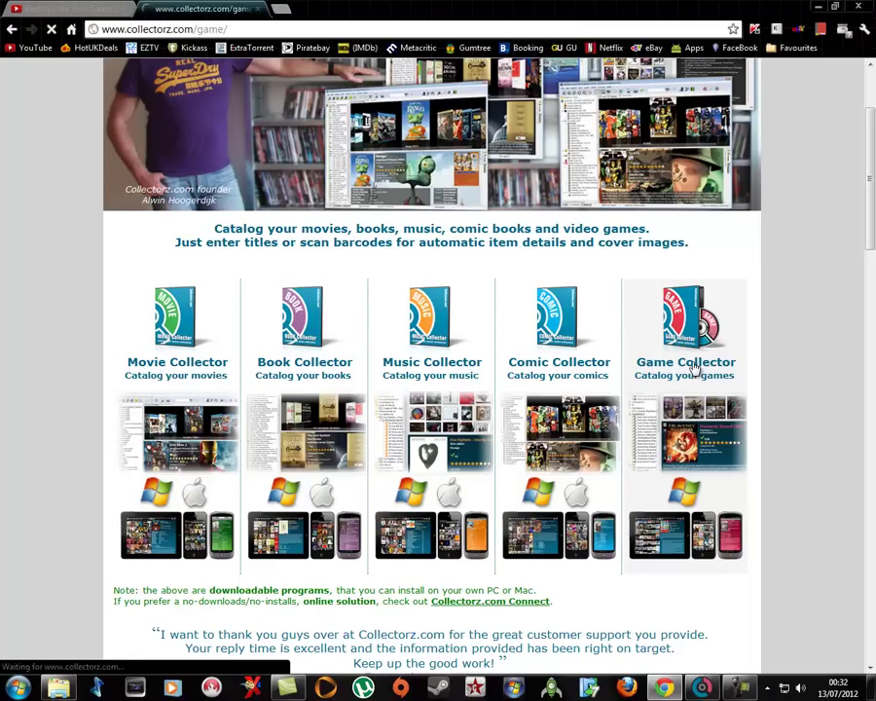
Step: Look through the Game Collector page for the free trial, Standard and Pro edition prices, screenshots and add-ons
{"action": "scroll", "coordinate": [575, 429], "scroll_direction": "down", "scroll_amount": 5}
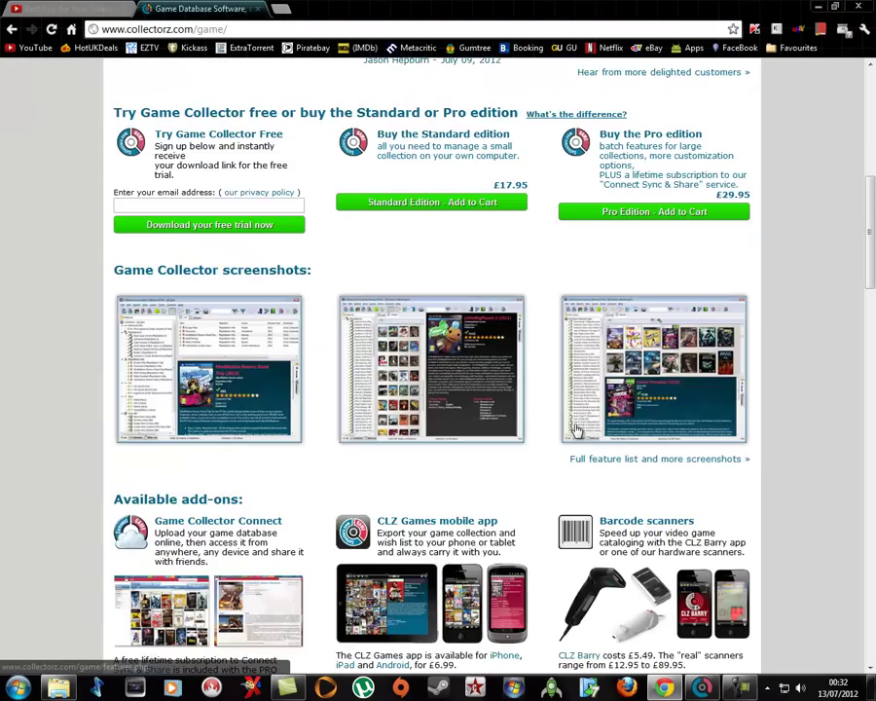
{"action": "scroll", "coordinate": [536, 410], "scroll_direction": "down", "scroll_amount": 5}
{"action": "scroll", "coordinate": [536, 407], "scroll_direction": "up", "scroll_amount": 4}
{"action": "scroll", "coordinate": [520, 368], "scroll_direction": "up", "scroll_amount": 4}
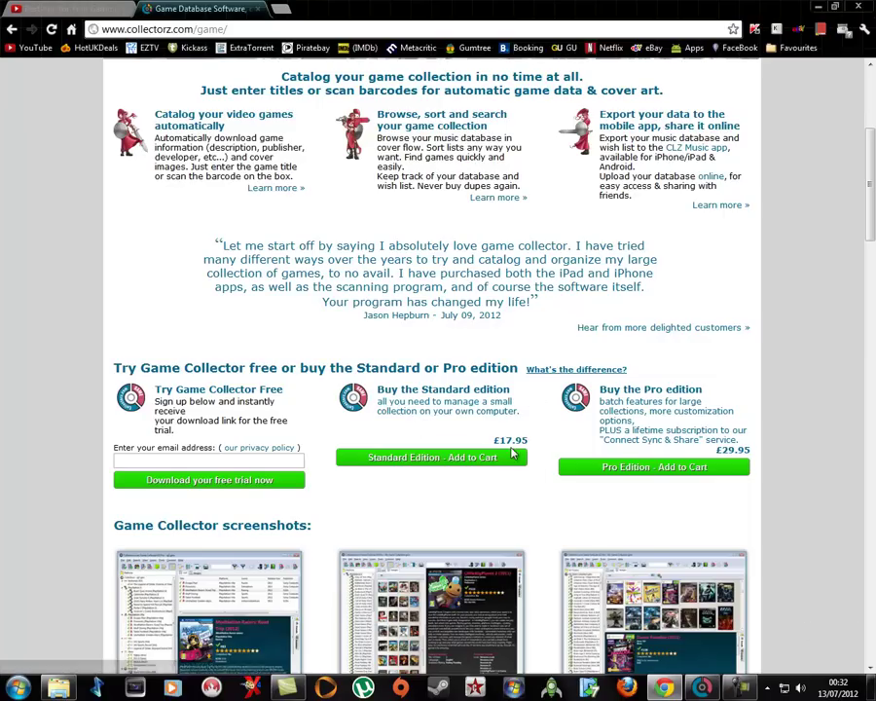
Step: Switch back to Game Collector and slightly widen the platform tree and the game details area
{"action": "left_click", "coordinate": [699, 687]}
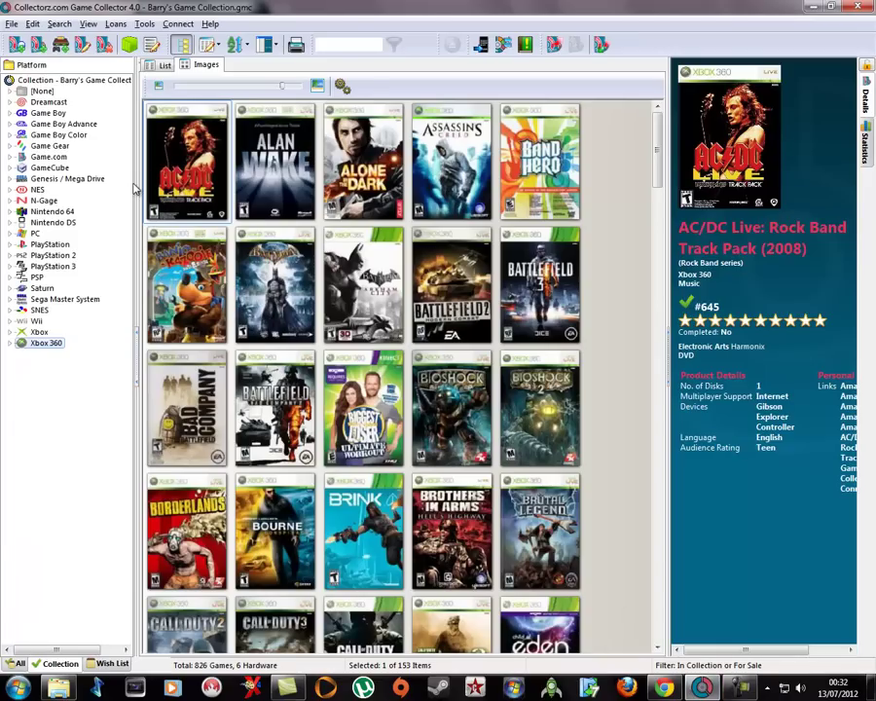
{"action": "left_click_drag", "start_coordinate": [139, 185], "coordinate": [148, 185]}
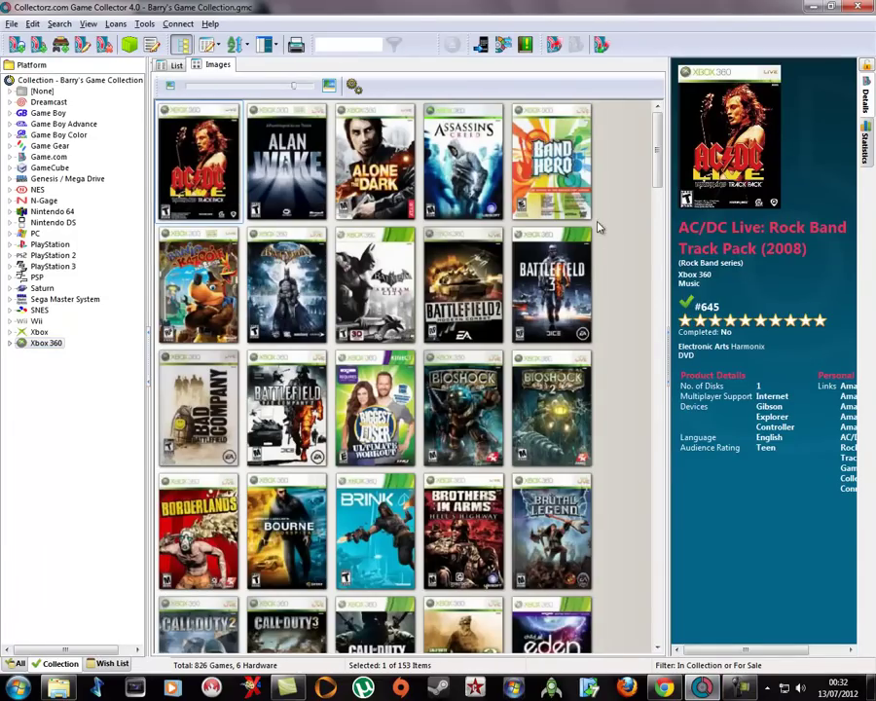
{"action": "left_click_drag", "start_coordinate": [662, 256], "coordinate": [646, 254]}
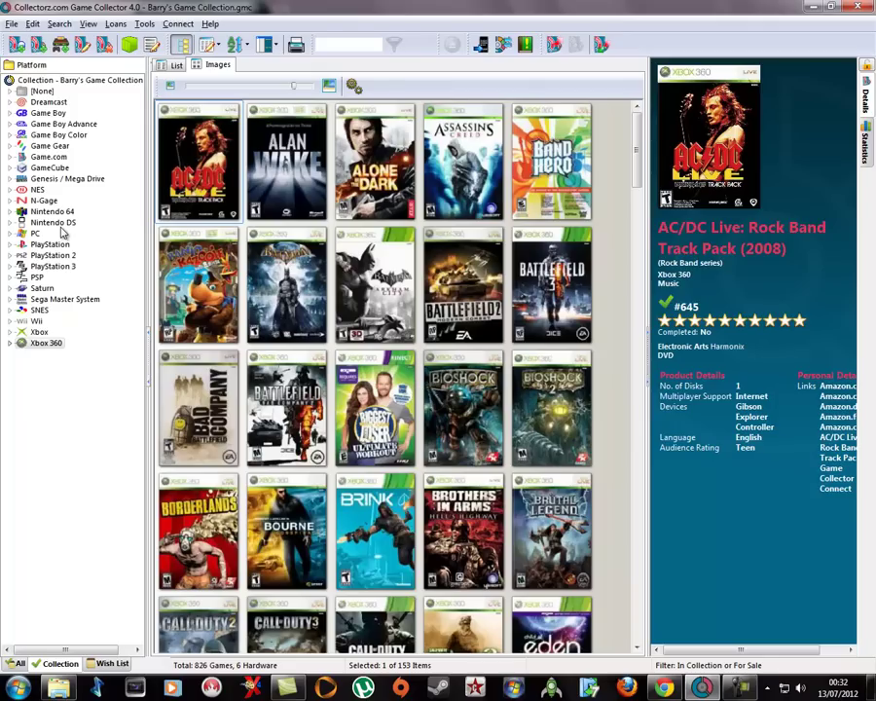
{"action": "mouse_move", "coordinate": [151, 240]}
{"action": "left_mouse_down"}
{"action": "mouse_move", "coordinate": [133, 240]}
{"action": "mouse_move", "coordinate": [145, 242]}
{"action": "left_mouse_up"}
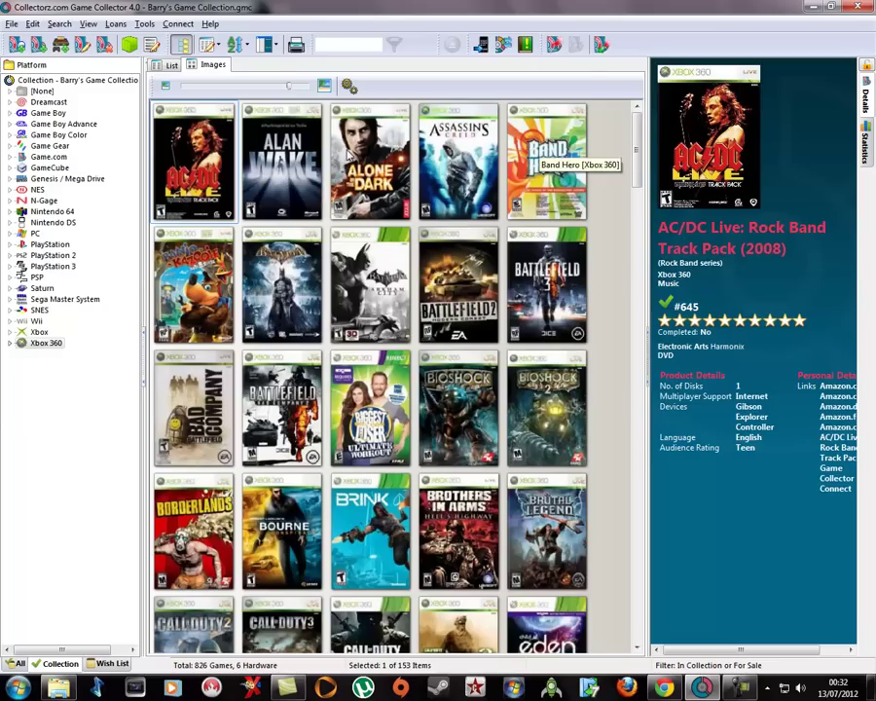
Step: Show the whole collection's platform folders and open the [None] platform to view its entry
{"action": "left_click", "coordinate": [35, 83]}
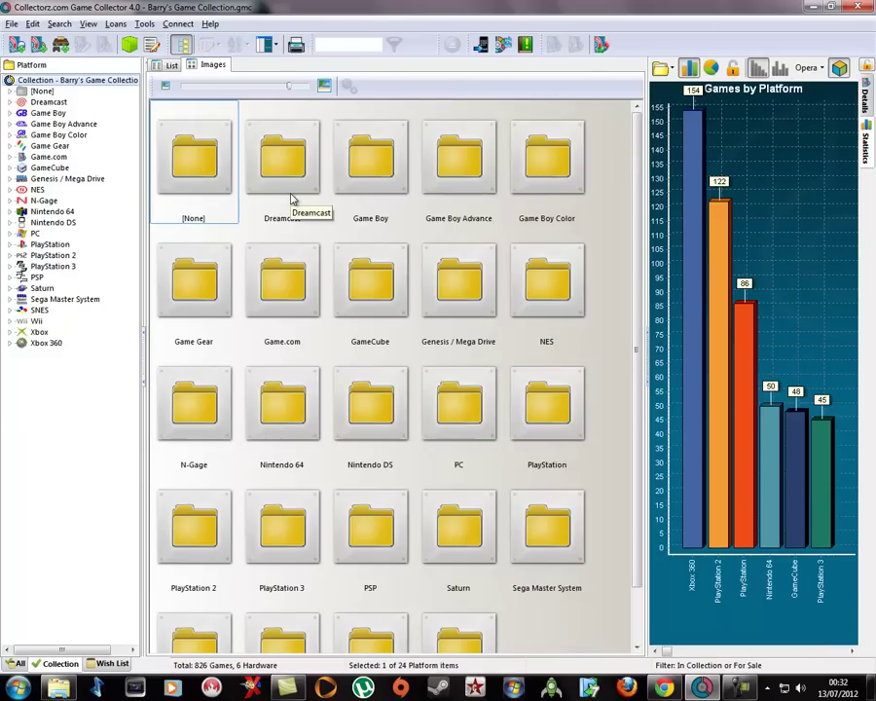
{"action": "double_click", "coordinate": [191, 170]}
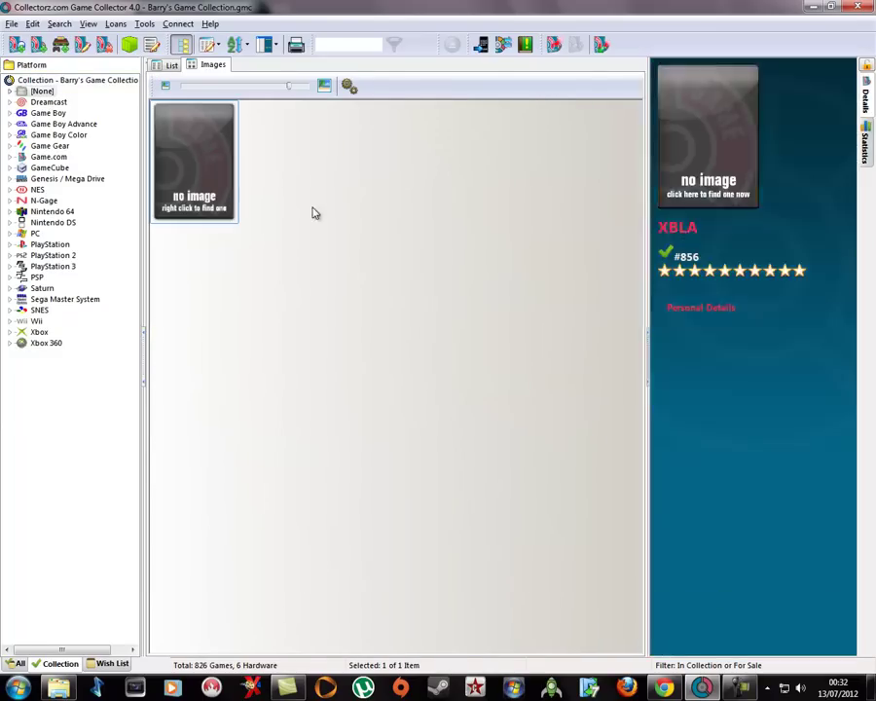
{"action": "left_click", "coordinate": [43, 101]}
{"action": "left_click", "coordinate": [40, 90]}
Step: Open the Dreamcast platform from the collection overview and show the details of F355 Challenge: Passione Rossa (2000)
{"action": "left_click", "coordinate": [44, 84]}
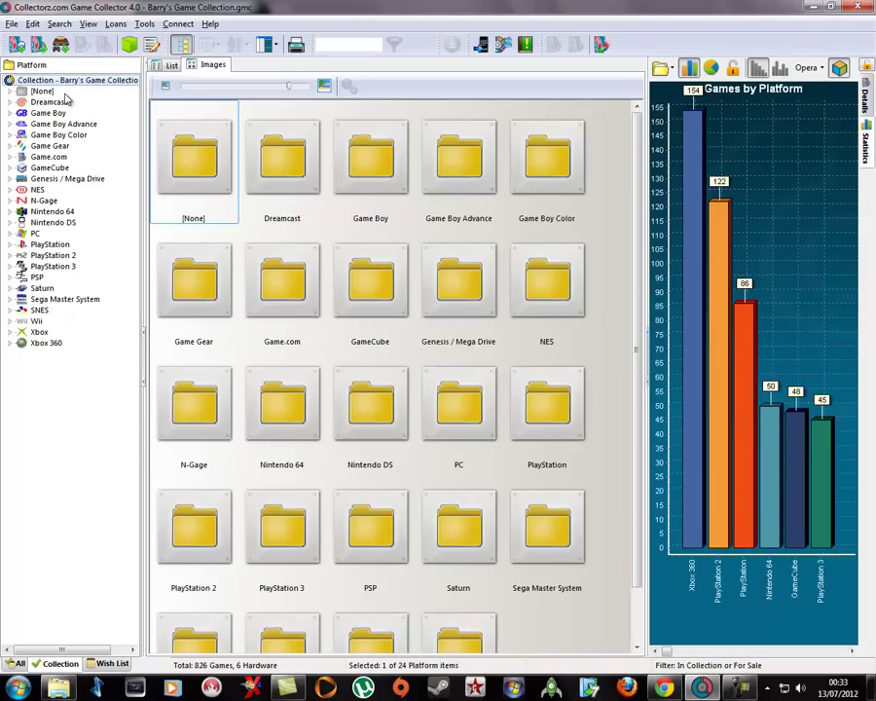
{"action": "left_click", "coordinate": [53, 101]}
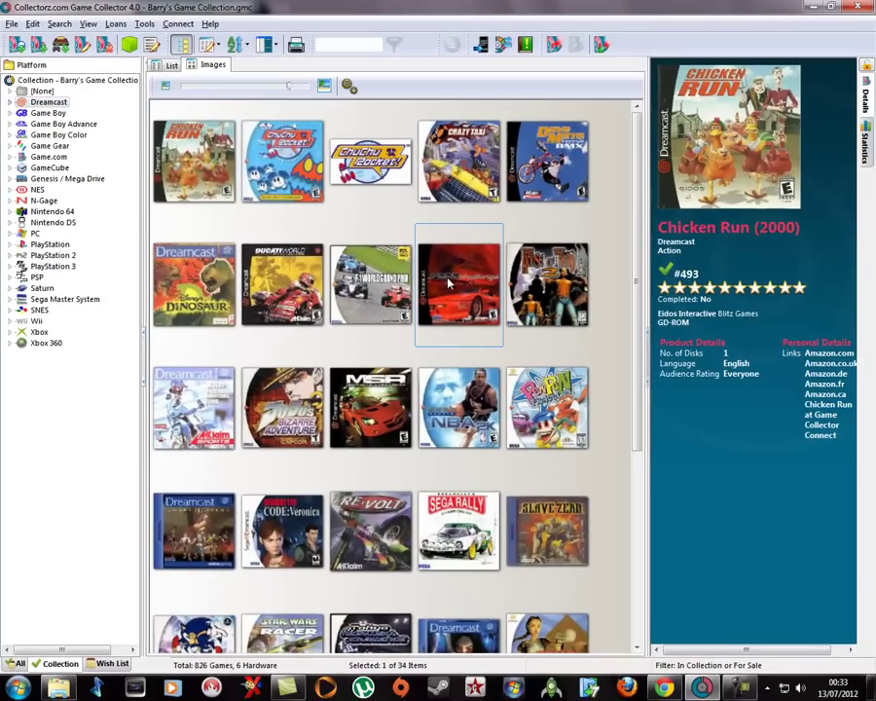
{"action": "left_click", "coordinate": [448, 281]}
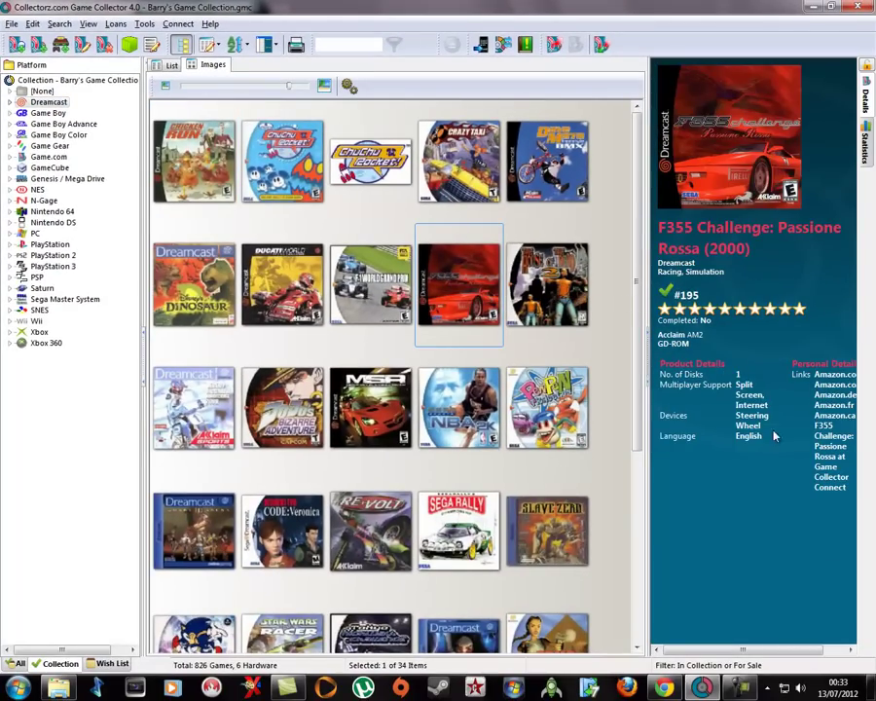
Step: View the game covers for Game Boy, Game Boy Advance, Game Boy Color, Game Gear, Game.com and GameCube in turn
{"action": "left_click", "coordinate": [47, 113]}
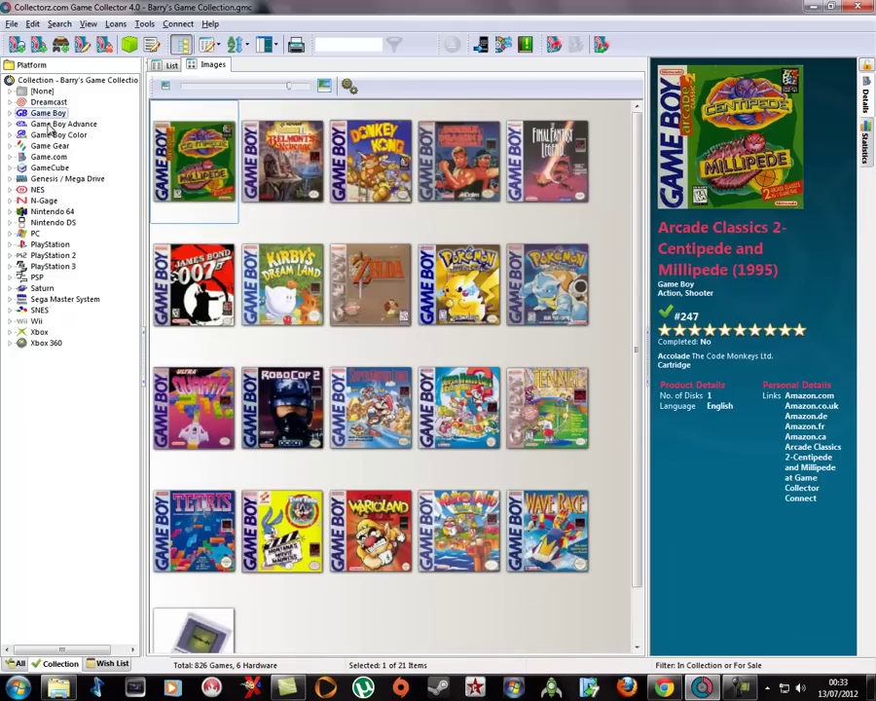
{"action": "left_click", "coordinate": [54, 124]}
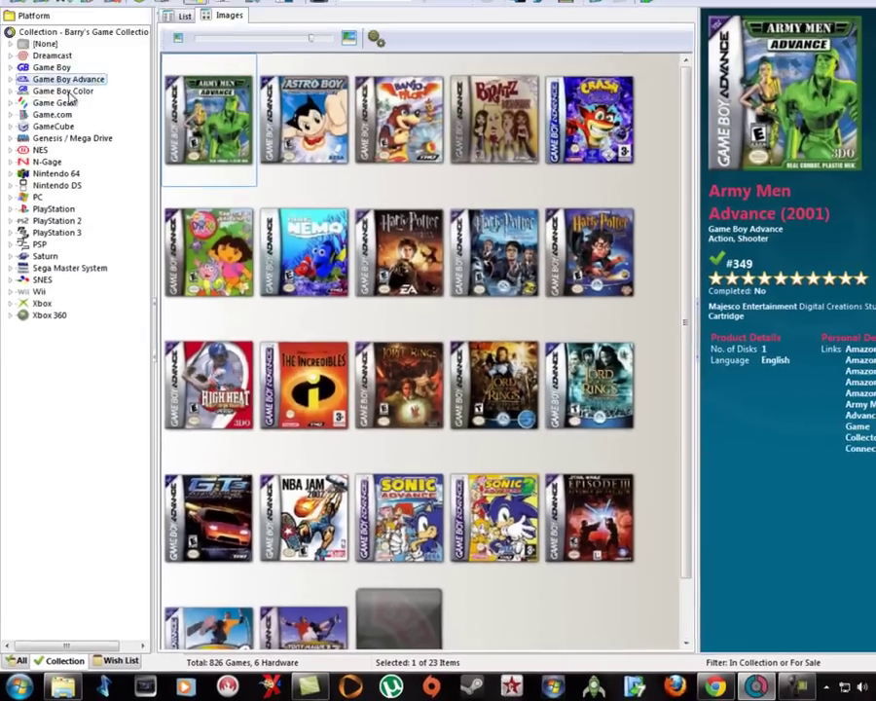
{"action": "left_click", "coordinate": [65, 90]}
{"action": "left_click", "coordinate": [51, 146]}
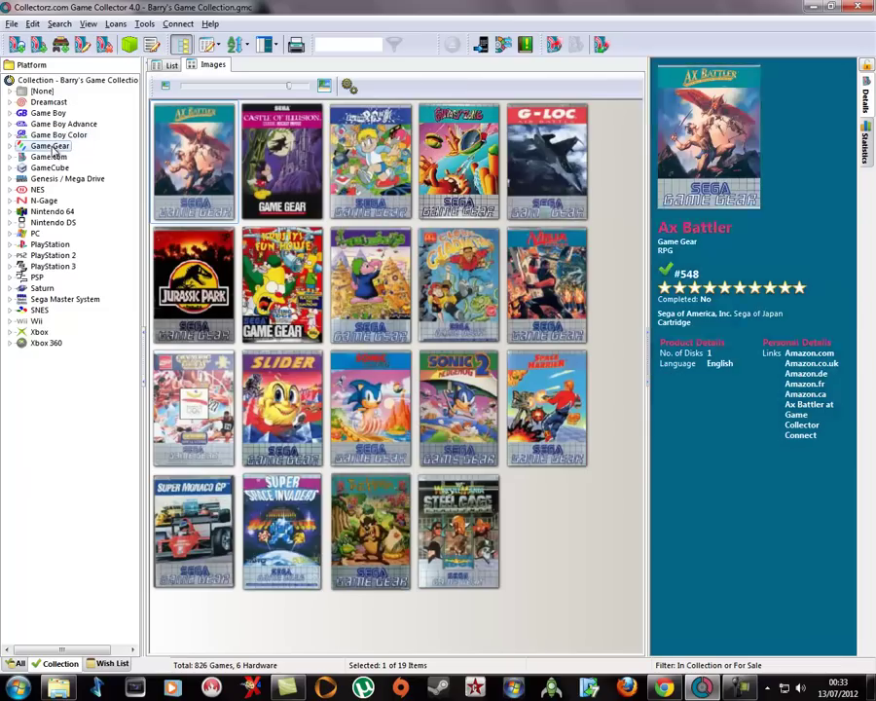
{"action": "left_click", "coordinate": [53, 158]}
{"action": "left_click", "coordinate": [55, 169]}
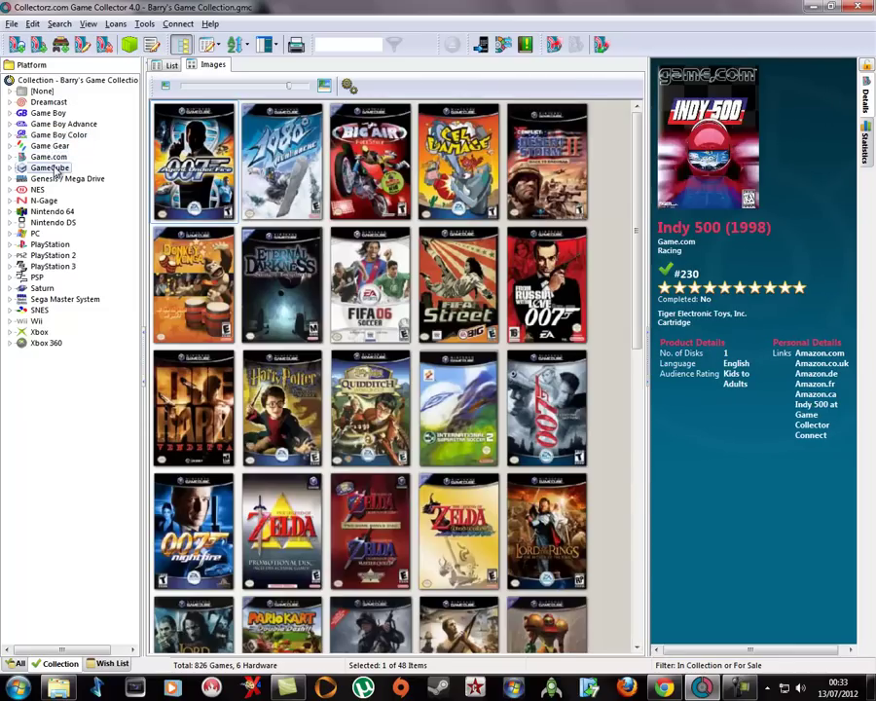
Step: View the game covers for Genesis / Mega Drive, NES, N-Gage, Nintendo 64, Nintendo DS and PC in turn
{"action": "left_click_drag", "start_coordinate": [651, 226], "coordinate": [637, 194]}
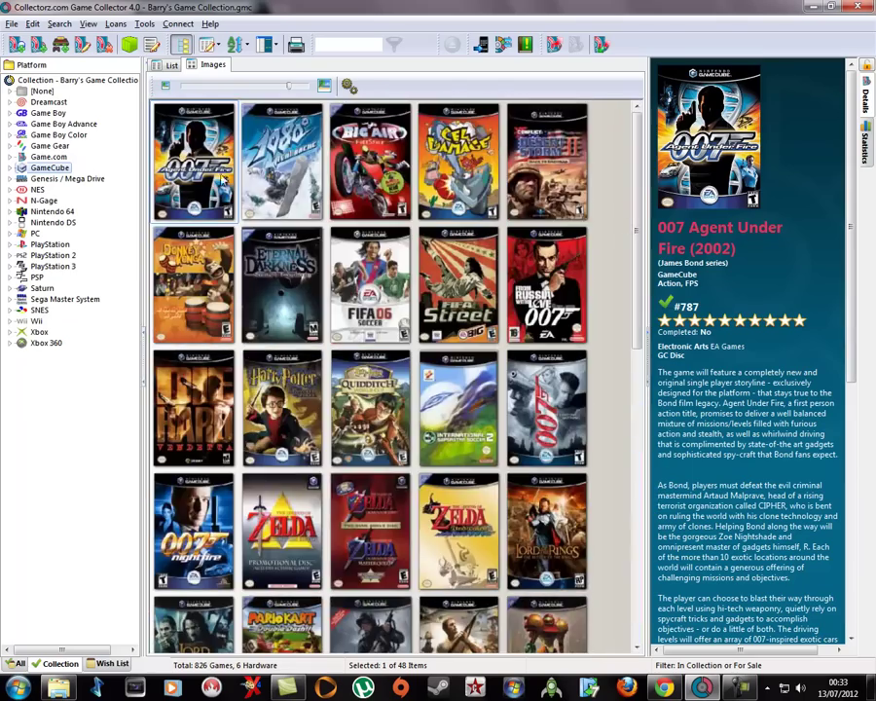
{"action": "left_click", "coordinate": [68, 179]}
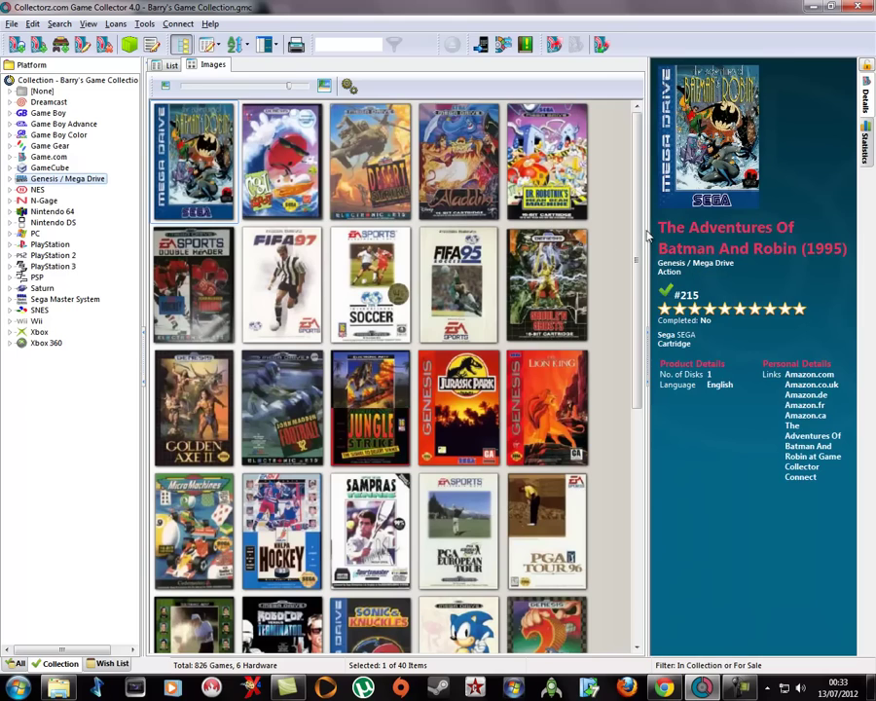
{"action": "mouse_move", "coordinate": [635, 231]}
{"action": "left_mouse_down"}
{"action": "mouse_move", "coordinate": [649, 479]}
{"action": "mouse_move", "coordinate": [629, 370]}
{"action": "mouse_move", "coordinate": [633, 234]}
{"action": "left_mouse_up"}
{"action": "left_click", "coordinate": [38, 191]}
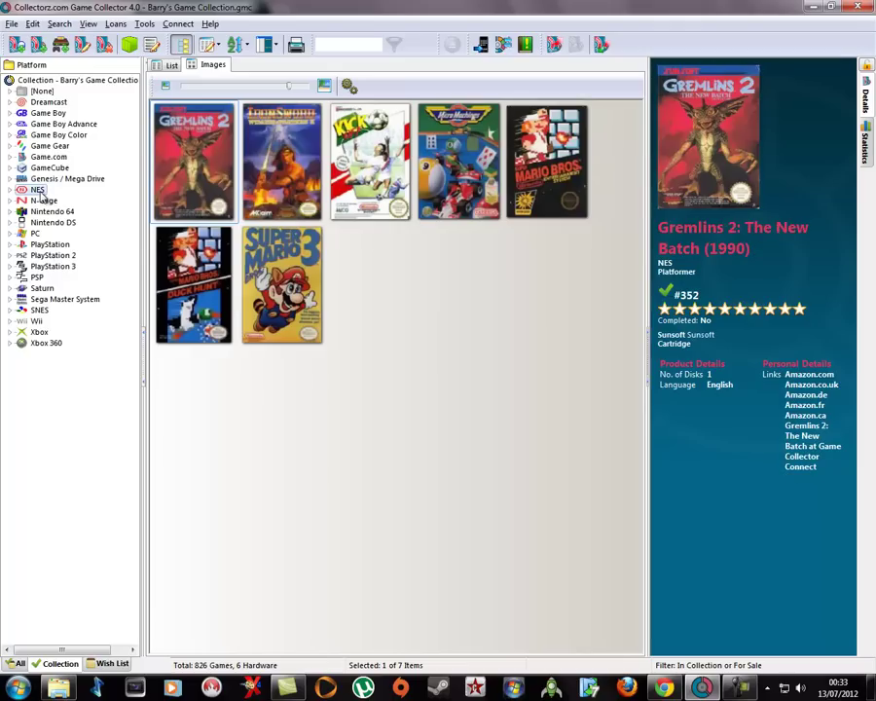
{"action": "left_click", "coordinate": [42, 202]}
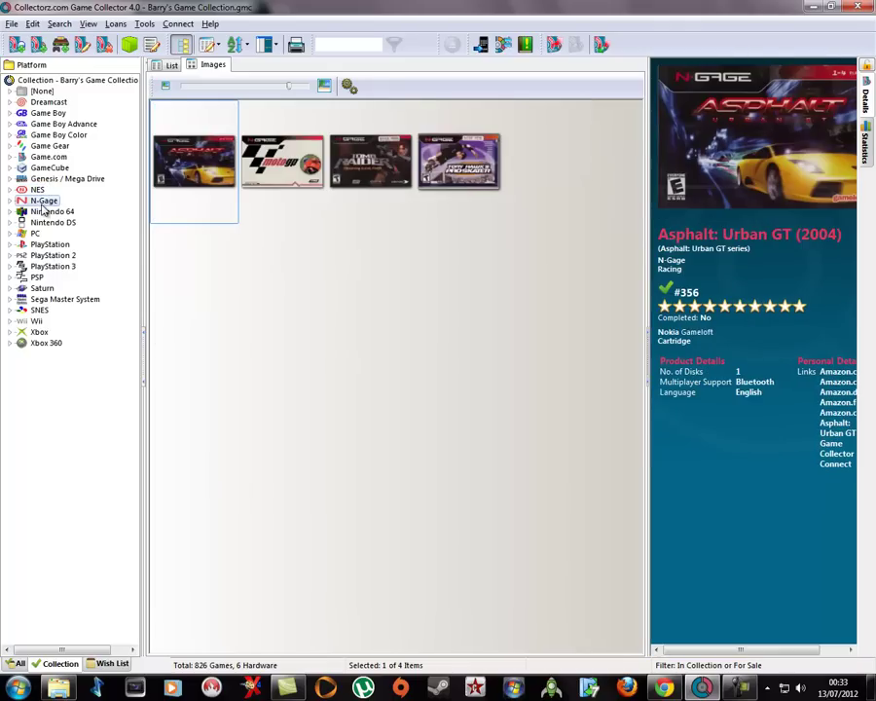
{"action": "left_click", "coordinate": [44, 212]}
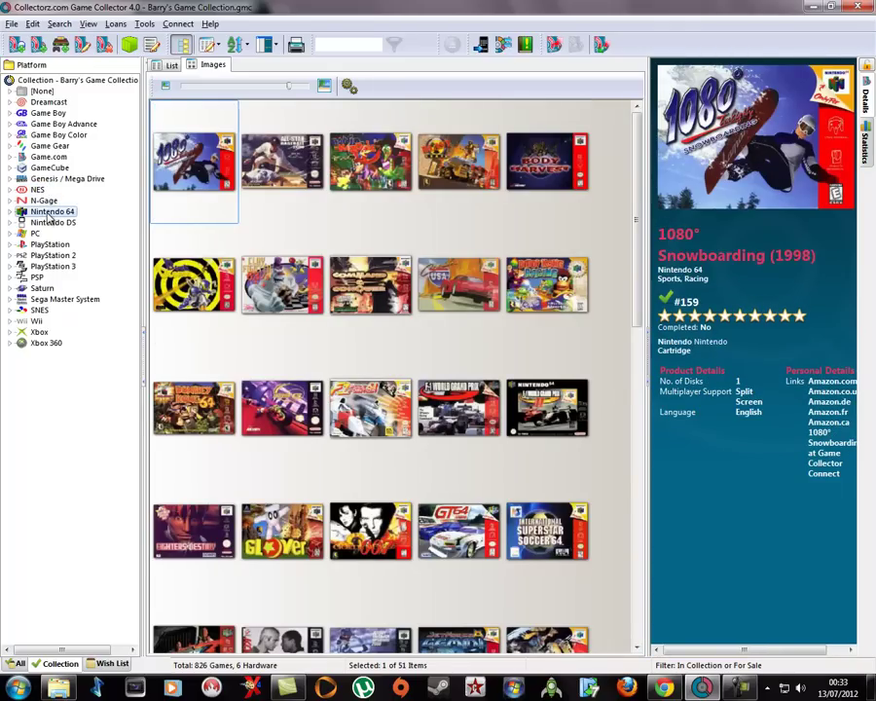
{"action": "left_click", "coordinate": [43, 224]}
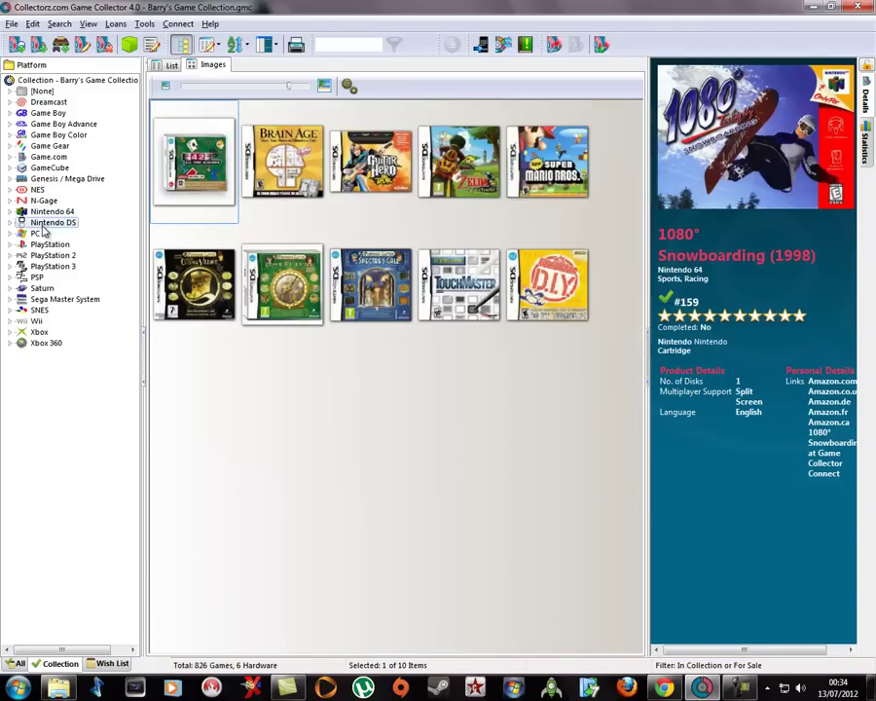
{"action": "left_click", "coordinate": [37, 234]}
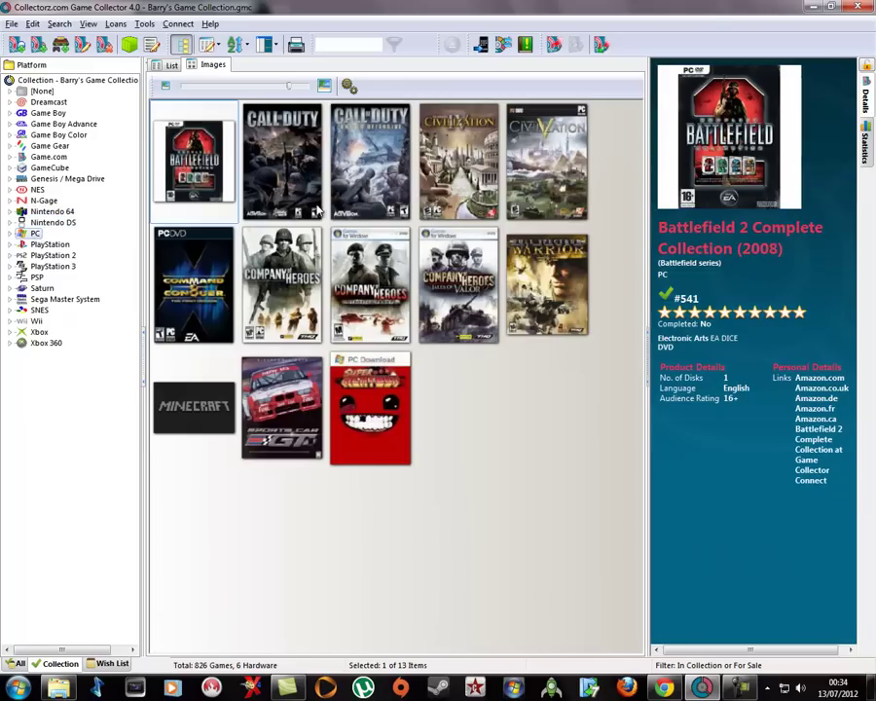
Step: View the game covers for PlayStation, PlayStation 2, PlayStation 3, PSP, Saturn and Sega Master System in turn
{"action": "left_click", "coordinate": [53, 244]}
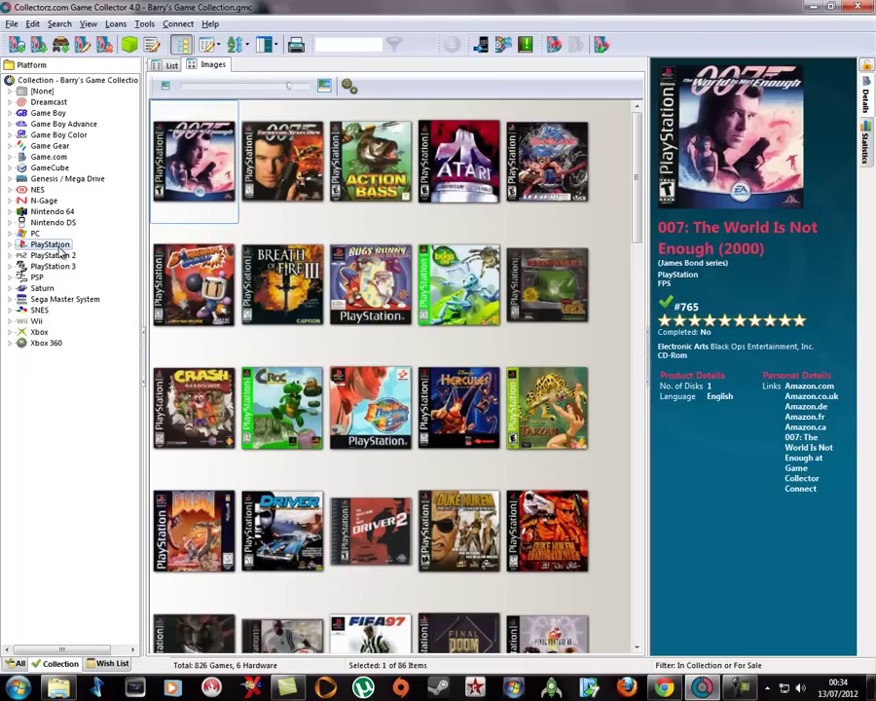
{"action": "left_click", "coordinate": [55, 255]}
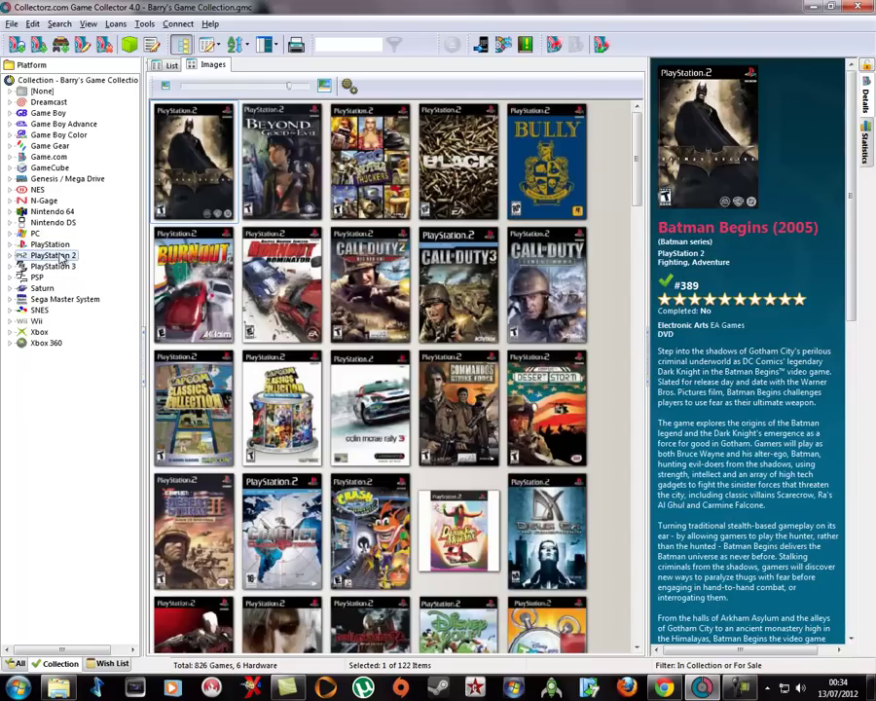
{"action": "left_click", "coordinate": [56, 271]}
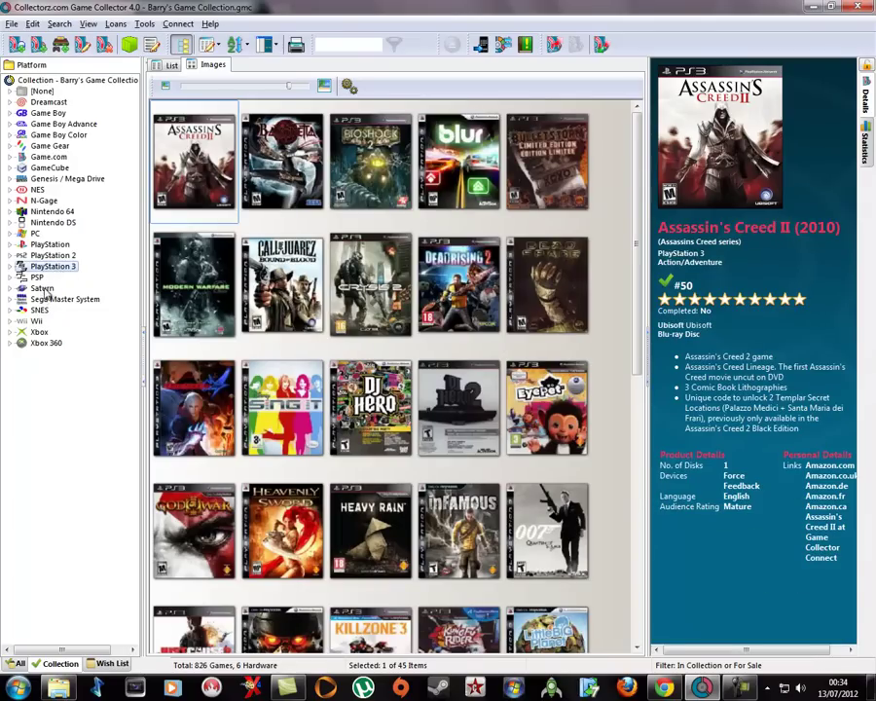
{"action": "left_click", "coordinate": [37, 277]}
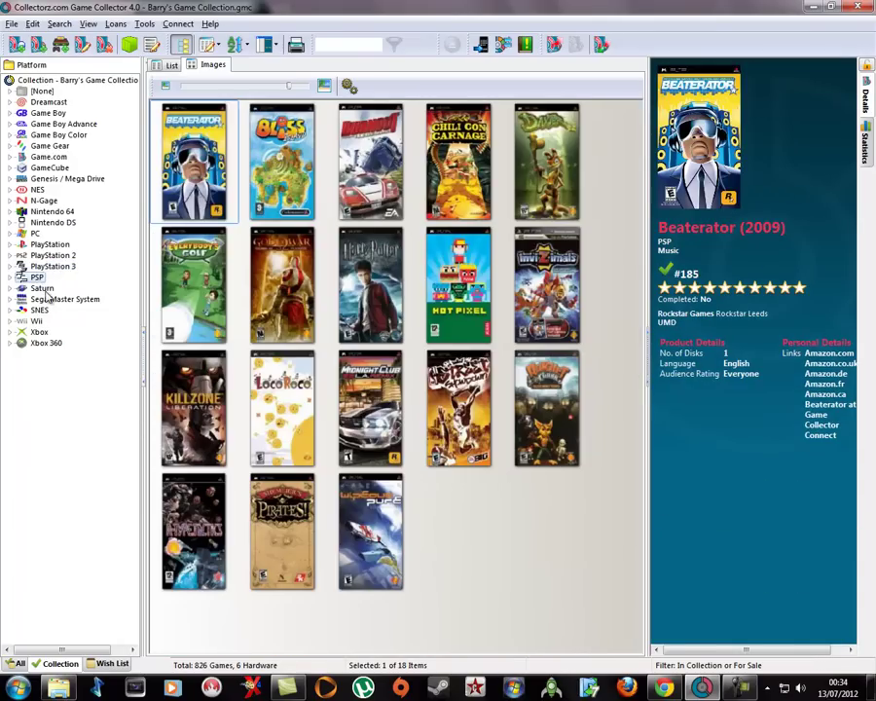
{"action": "left_click", "coordinate": [44, 289]}
{"action": "left_click", "coordinate": [60, 300]}
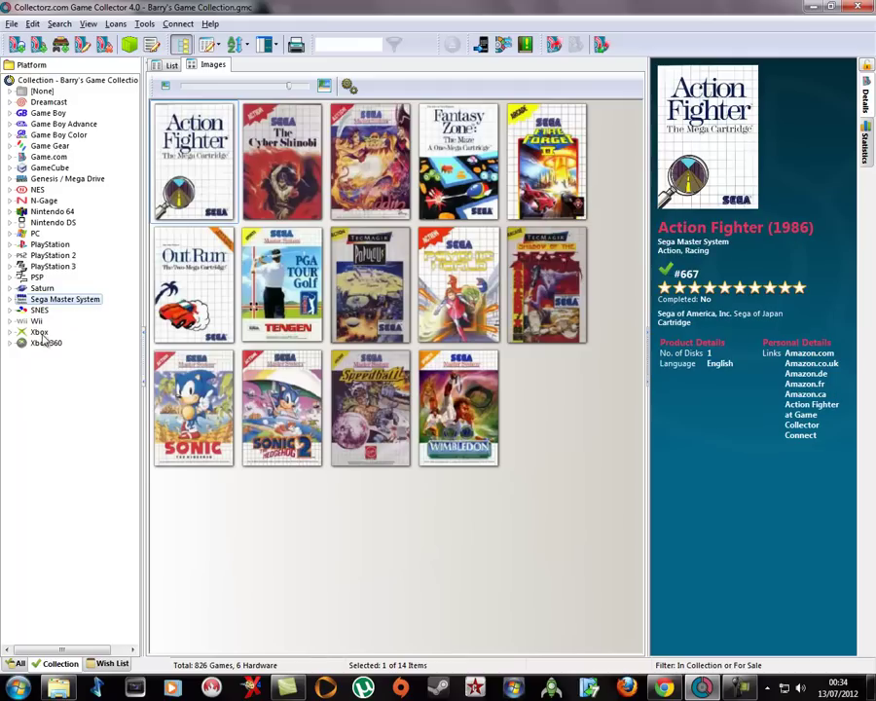
Step: View the game covers for SNES, Wii, Xbox and Xbox 360 in turn
{"action": "left_click", "coordinate": [38, 311]}
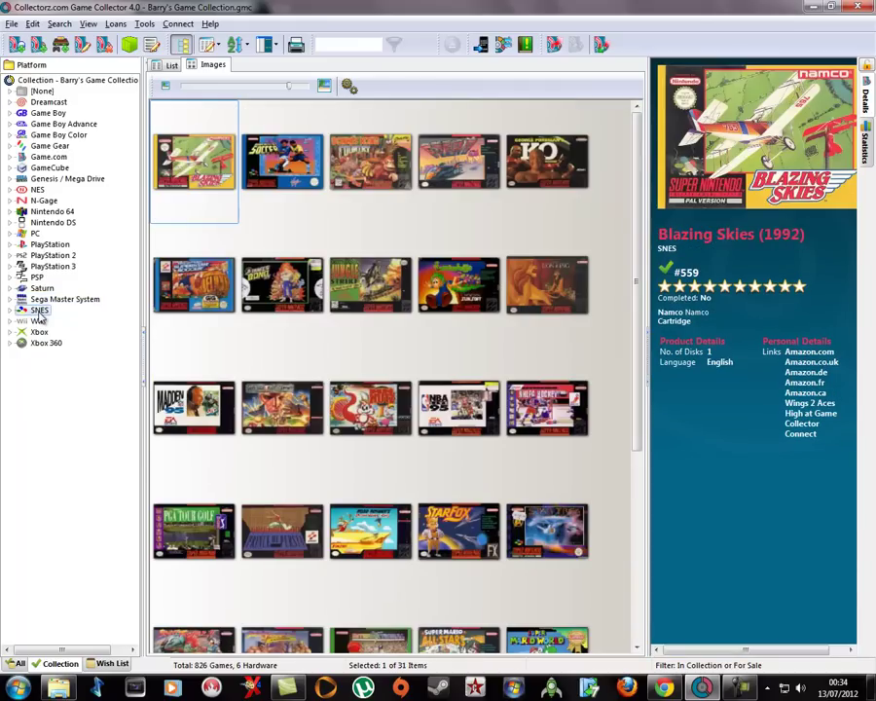
{"action": "left_click", "coordinate": [36, 321]}
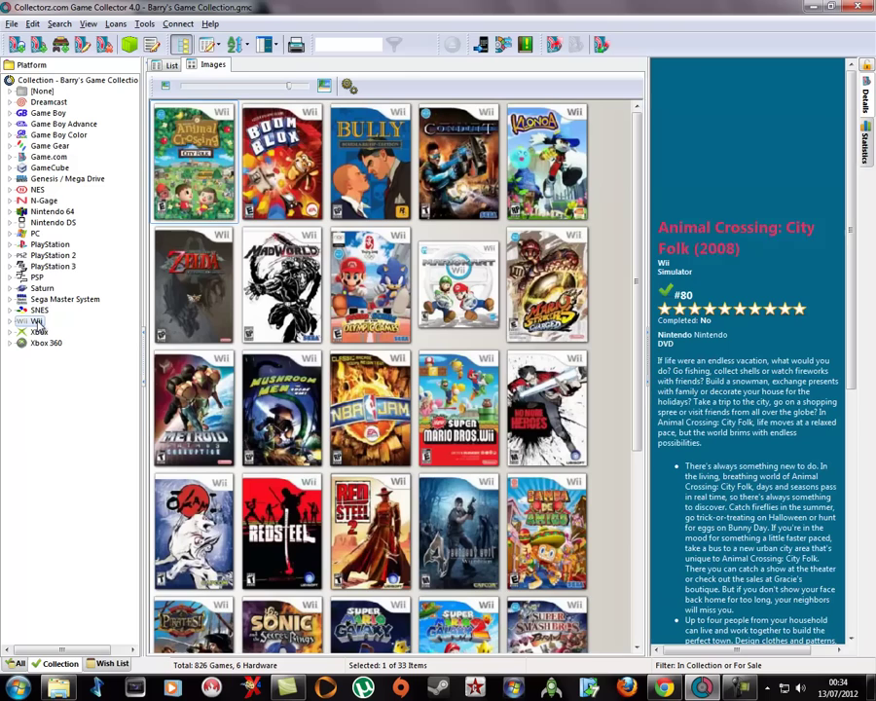
{"action": "left_click", "coordinate": [43, 334]}
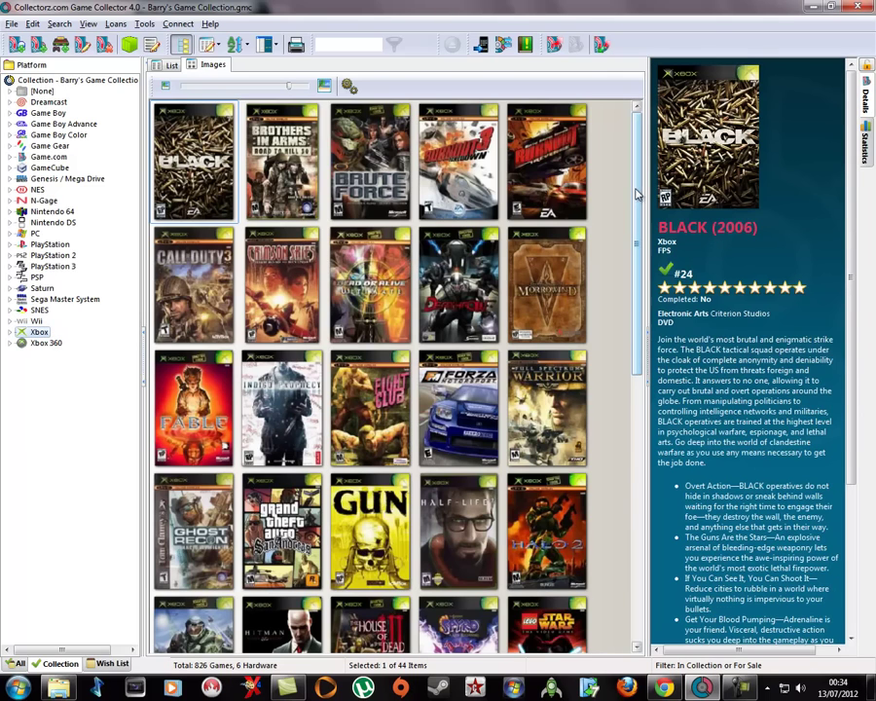
{"action": "left_click_drag", "start_coordinate": [637, 195], "coordinate": [234, 273]}
{"action": "left_click", "coordinate": [46, 343]}
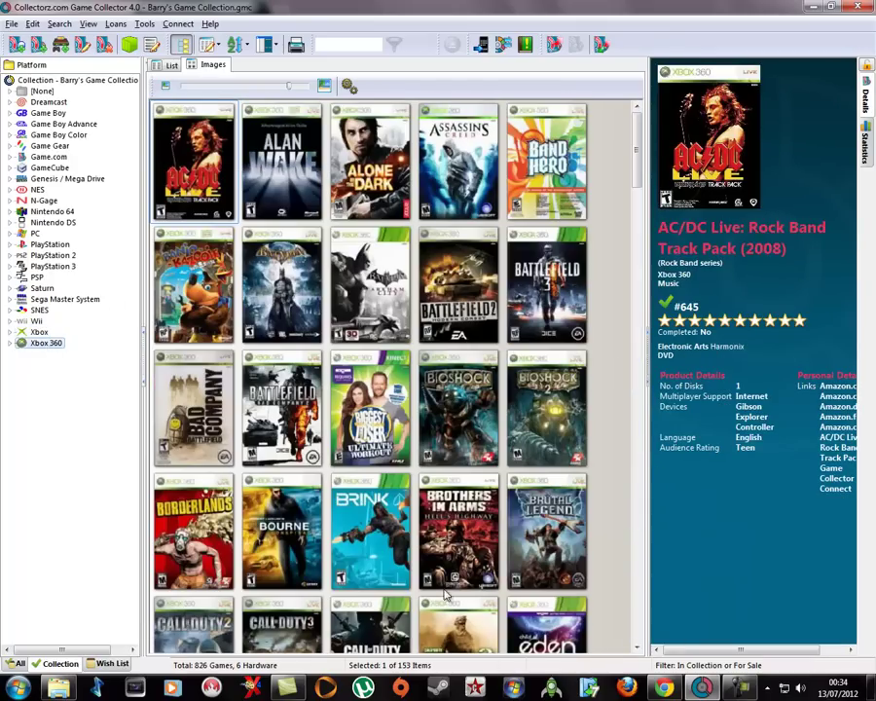
{"action": "left_click_drag", "start_coordinate": [638, 171], "coordinate": [678, 313]}
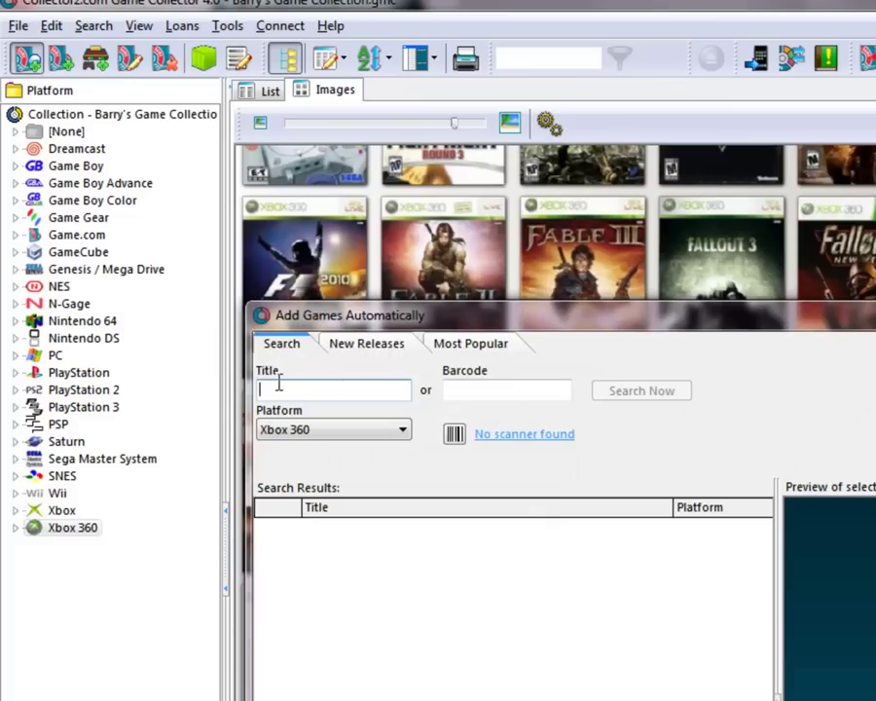
Step: View the new releases and most popular Xbox 360 games available to add, and preview Hitman: Blood Money
{"action": "left_click", "coordinate": [377, 353]}
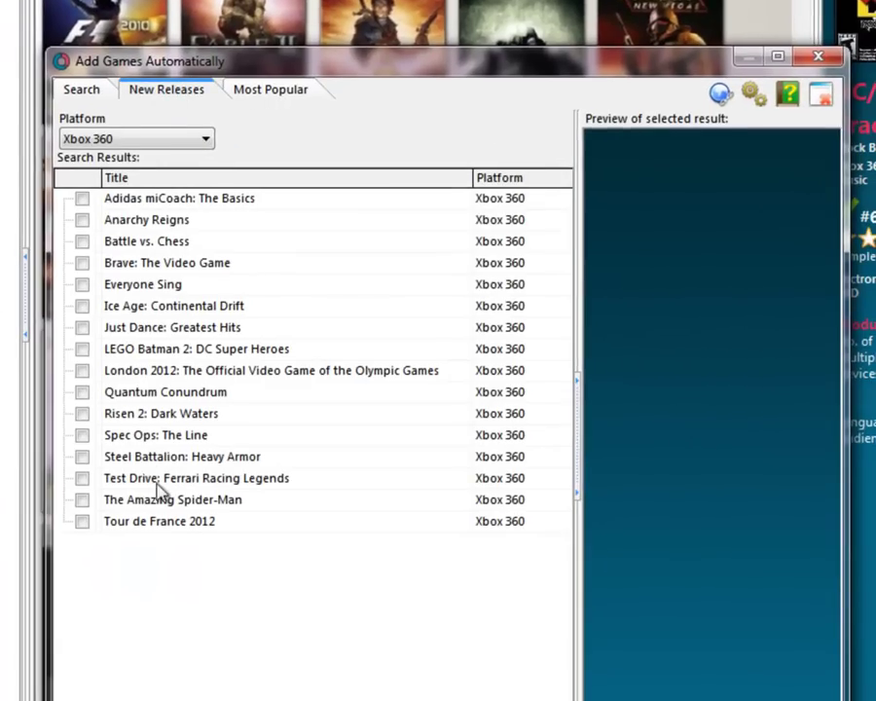
{"action": "left_click", "coordinate": [269, 90]}
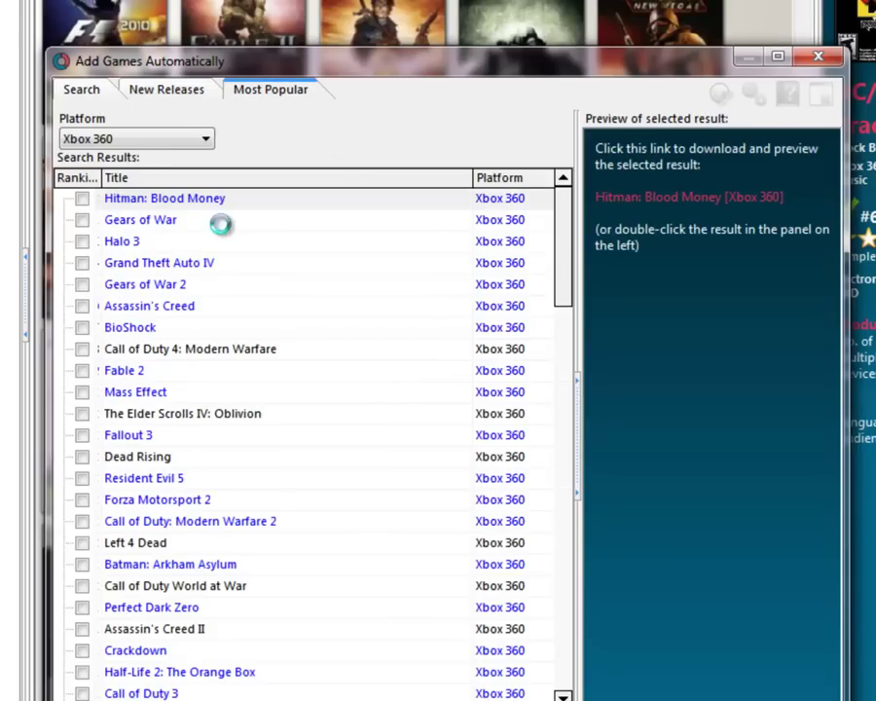
{"action": "double_click", "coordinate": [227, 200]}
{"action": "left_click_drag", "start_coordinate": [570, 282], "coordinate": [579, 199]}
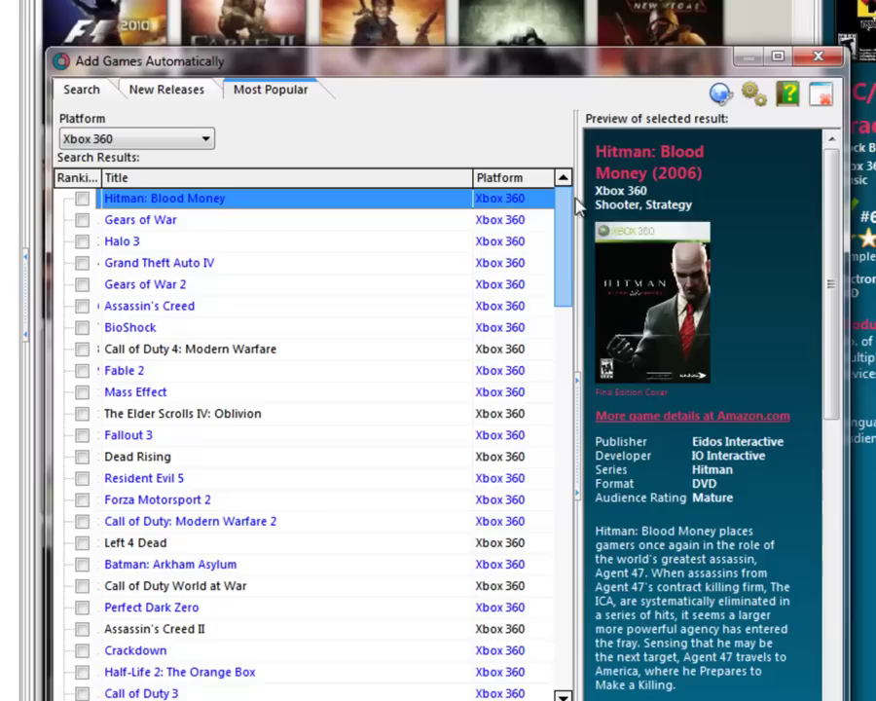
Step: Examine which platforms are offered for the automatic game search, from current consoles to older systems such as Amiga, Atari and Game Boy
{"action": "left_click", "coordinate": [85, 94]}
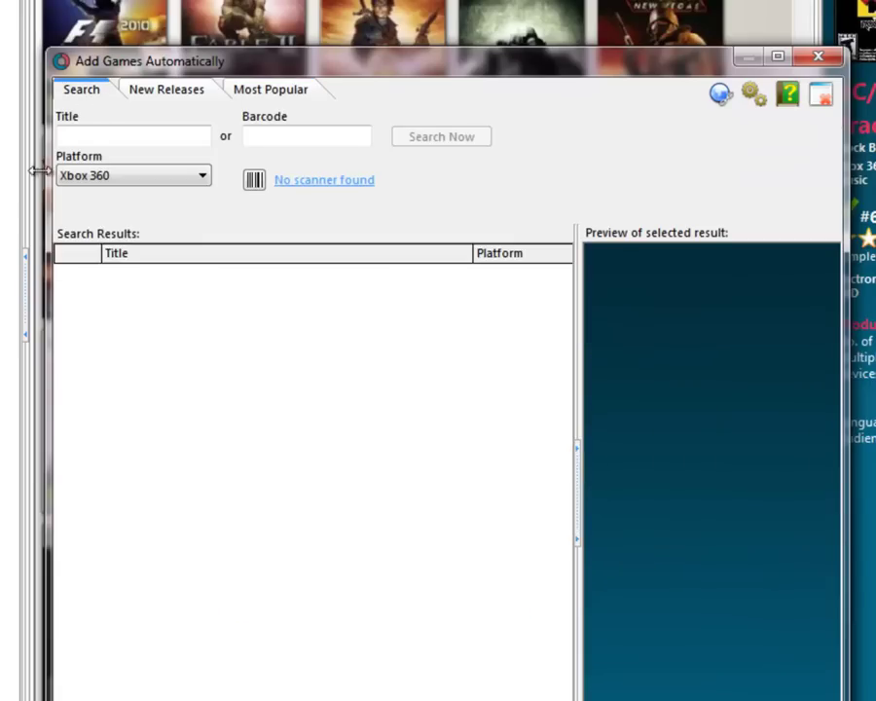
{"action": "left_click", "coordinate": [199, 180]}
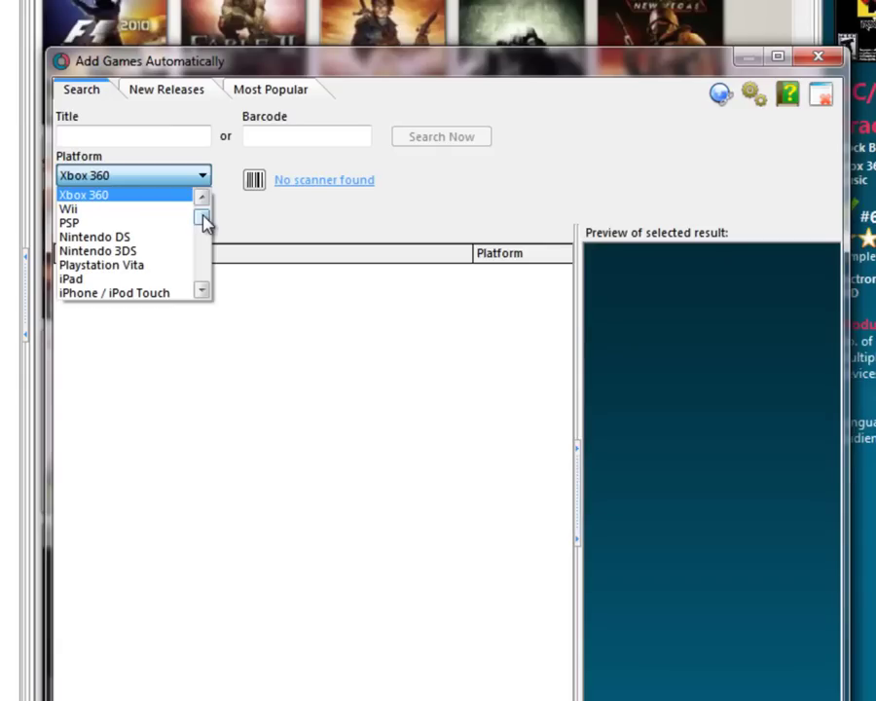
{"action": "scroll", "coordinate": [205, 222], "scroll_direction": "down", "scroll_amount": 1}
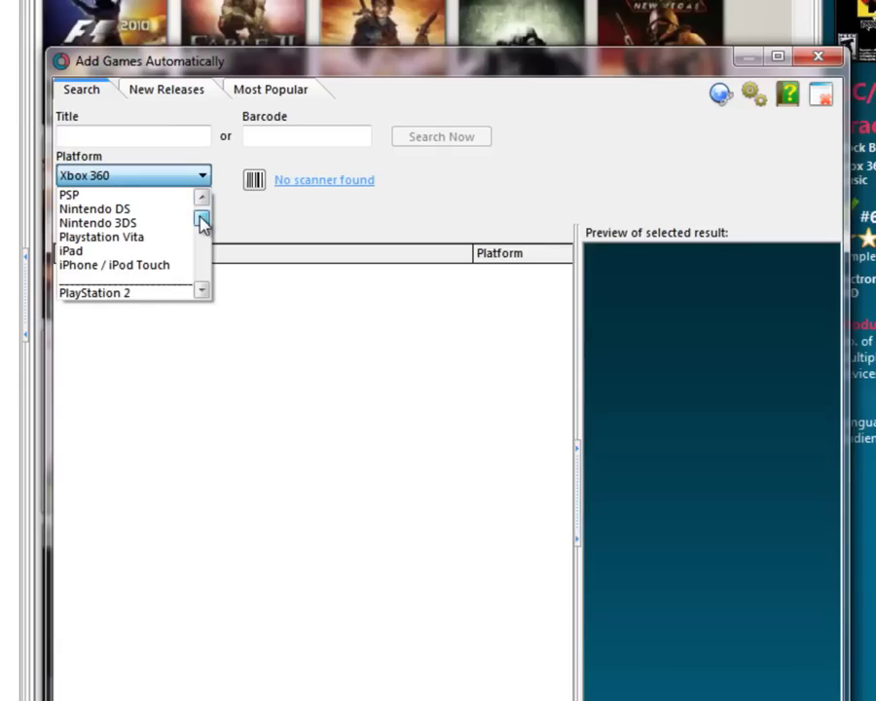
{"action": "left_click", "coordinate": [202, 290]}
{"action": "left_click", "coordinate": [202, 290]}
{"action": "left_click", "coordinate": [202, 290]}
{"action": "left_click", "coordinate": [202, 290]}
{"action": "left_click", "coordinate": [202, 290]}
{"action": "left_click", "coordinate": [201, 290]}
{"action": "left_click", "coordinate": [202, 290]}
{"action": "left_click", "coordinate": [202, 290]}
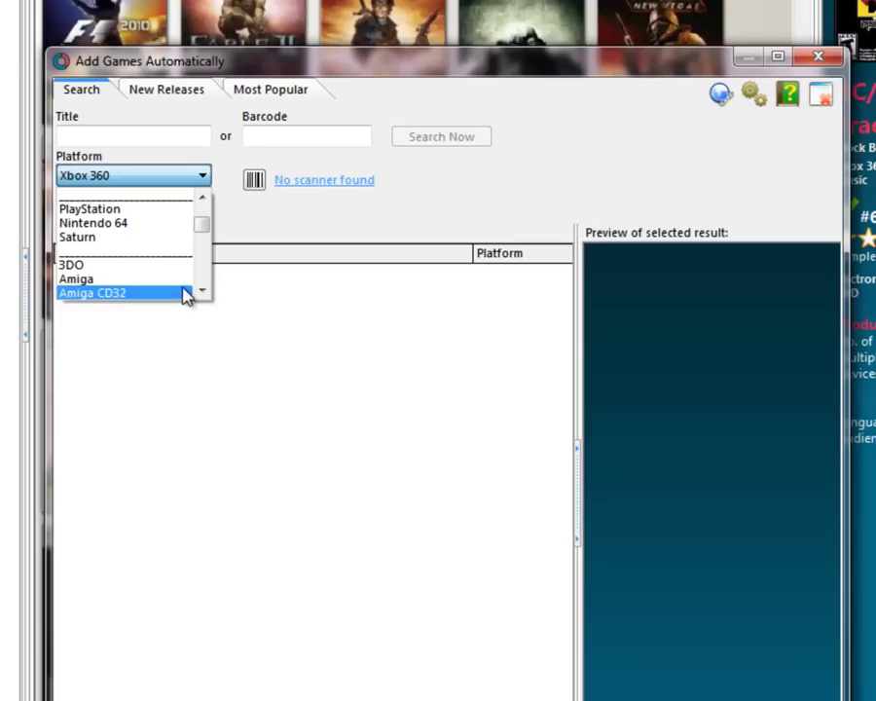
{"action": "left_click", "coordinate": [203, 290]}
{"action": "left_click", "coordinate": [204, 291]}
{"action": "left_click", "coordinate": [203, 290]}
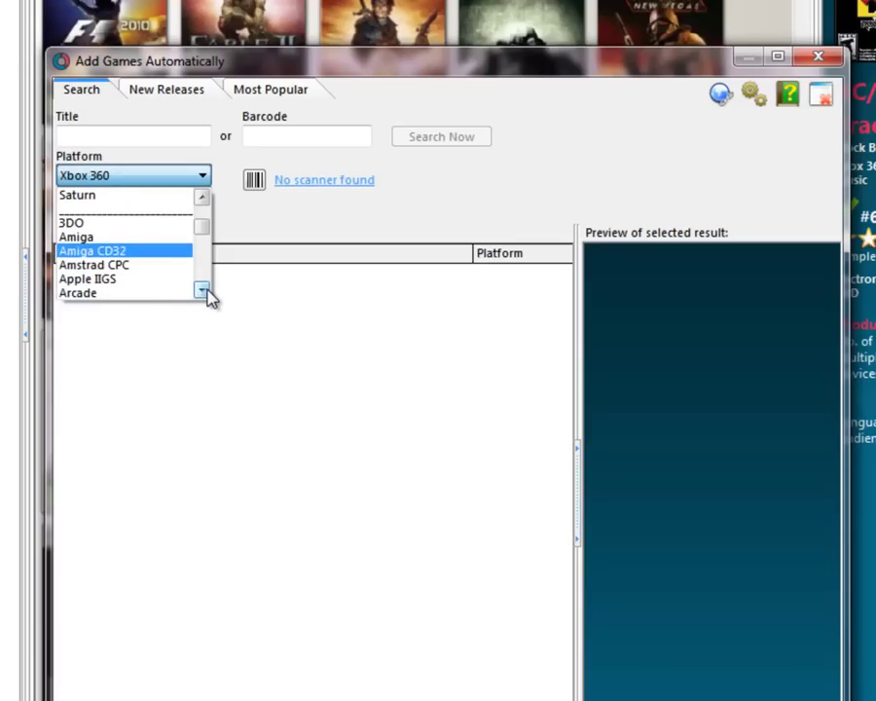
{"action": "left_click", "coordinate": [202, 290]}
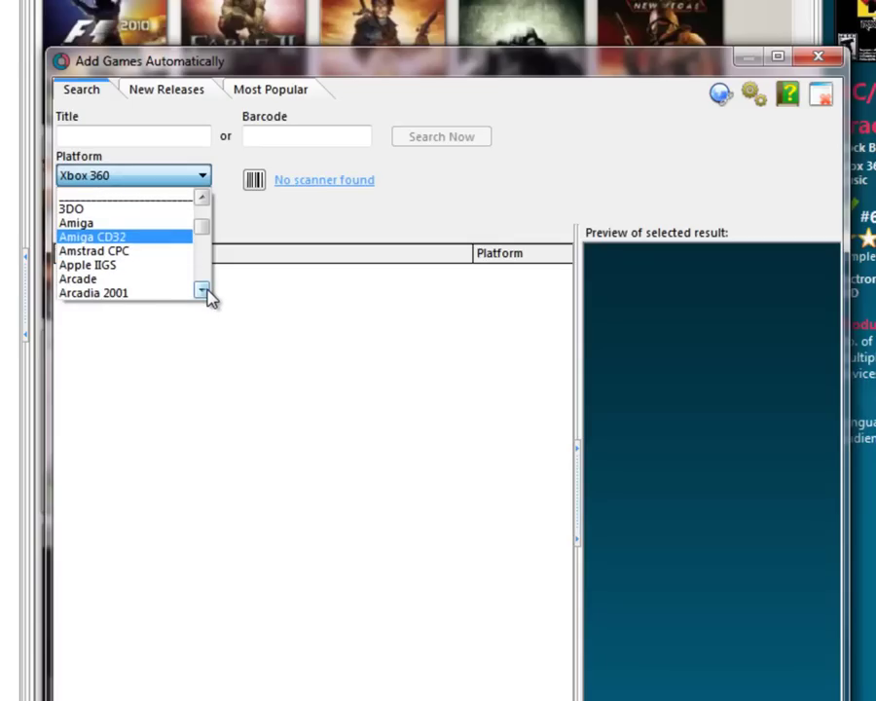
{"action": "left_click", "coordinate": [202, 290]}
{"action": "left_click", "coordinate": [201, 290]}
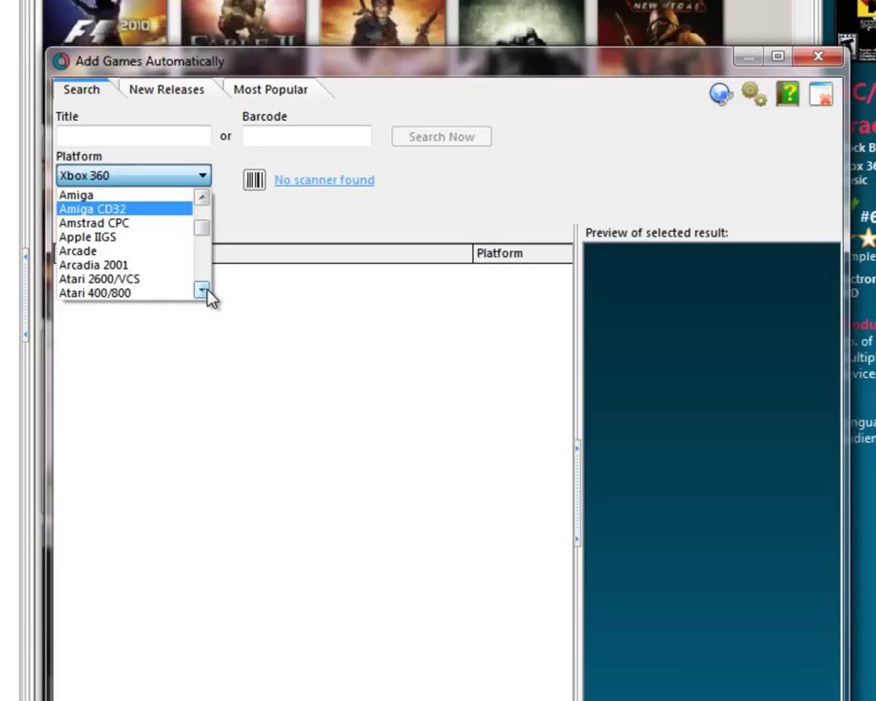
{"action": "left_click", "coordinate": [202, 290]}
{"action": "left_click", "coordinate": [203, 290]}
{"action": "left_click", "coordinate": [203, 290]}
{"action": "left_click", "coordinate": [203, 290]}
{"action": "left_click", "coordinate": [202, 290]}
{"action": "left_click", "coordinate": [203, 290]}
{"action": "left_click", "coordinate": [202, 290]}
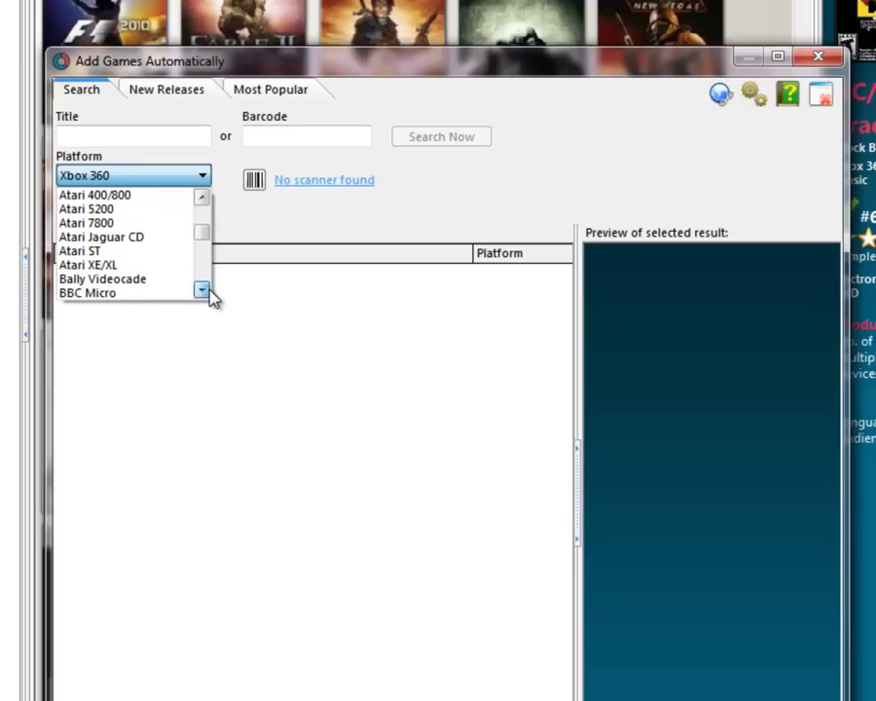
{"action": "left_click", "coordinate": [202, 290]}
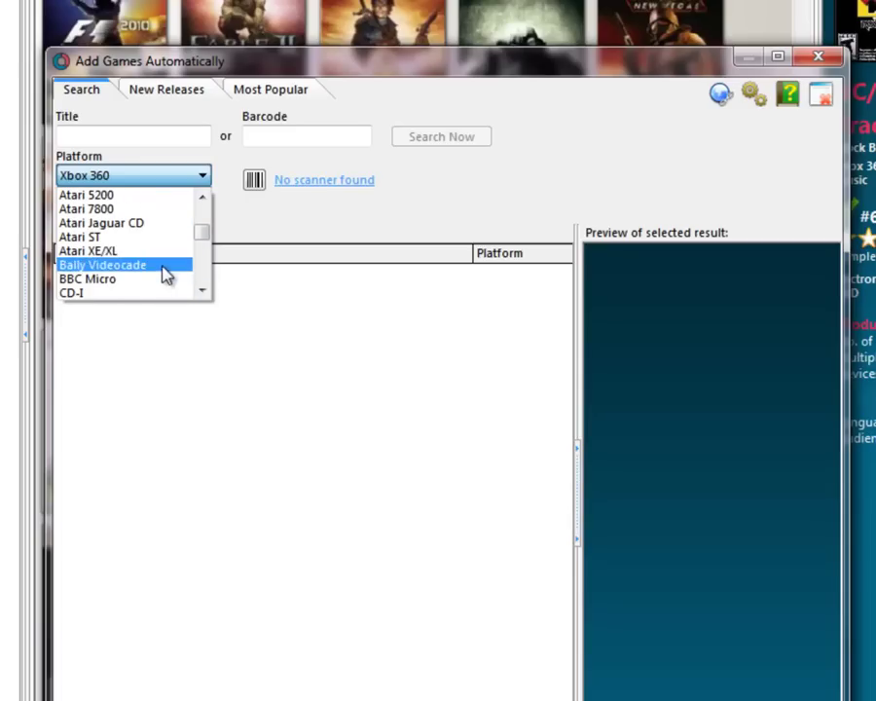
{"action": "left_click", "coordinate": [203, 290]}
{"action": "left_click", "coordinate": [202, 290]}
{"action": "left_click", "coordinate": [202, 290]}
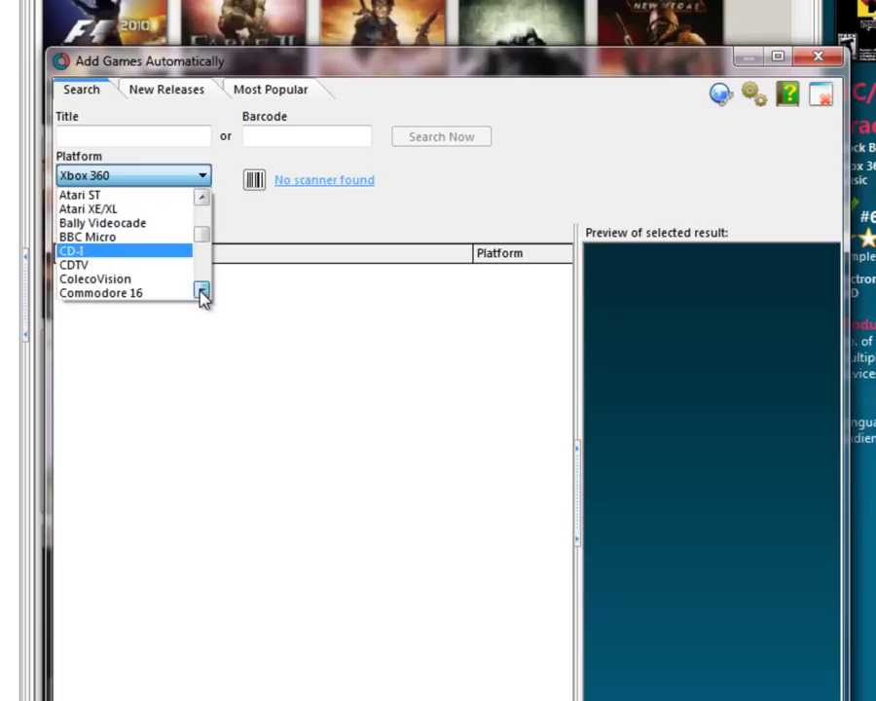
{"action": "left_click", "coordinate": [202, 290]}
{"action": "left_click", "coordinate": [203, 290]}
{"action": "left_click", "coordinate": [203, 290]}
{"action": "left_click", "coordinate": [202, 290]}
{"action": "left_click", "coordinate": [201, 291]}
{"action": "left_click", "coordinate": [202, 290]}
{"action": "left_click", "coordinate": [202, 290]}
{"action": "left_click", "coordinate": [203, 290]}
{"action": "left_click", "coordinate": [204, 290]}
{"action": "left_click", "coordinate": [202, 290]}
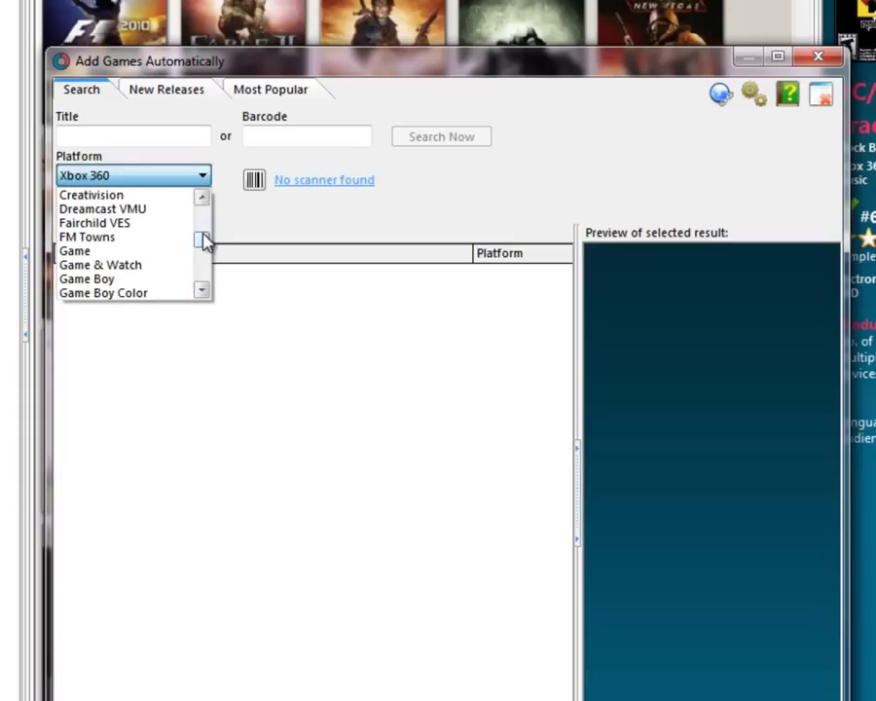
{"action": "left_click_drag", "start_coordinate": [203, 239], "coordinate": [203, 212]}
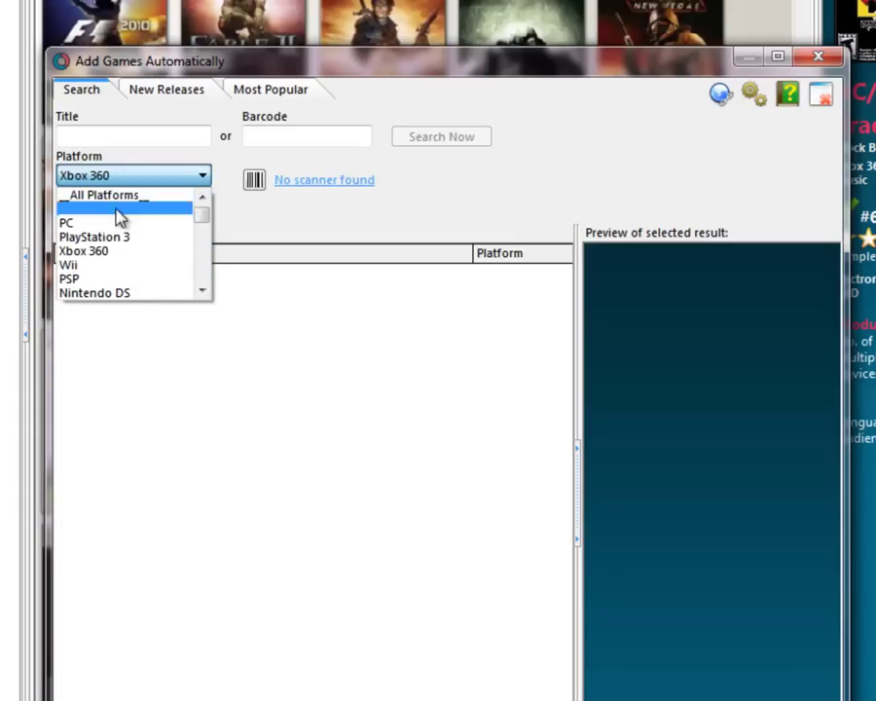
Step: Search for games titled "fifa" on the Xbox 360 platform
{"action": "left_click", "coordinate": [115, 251]}
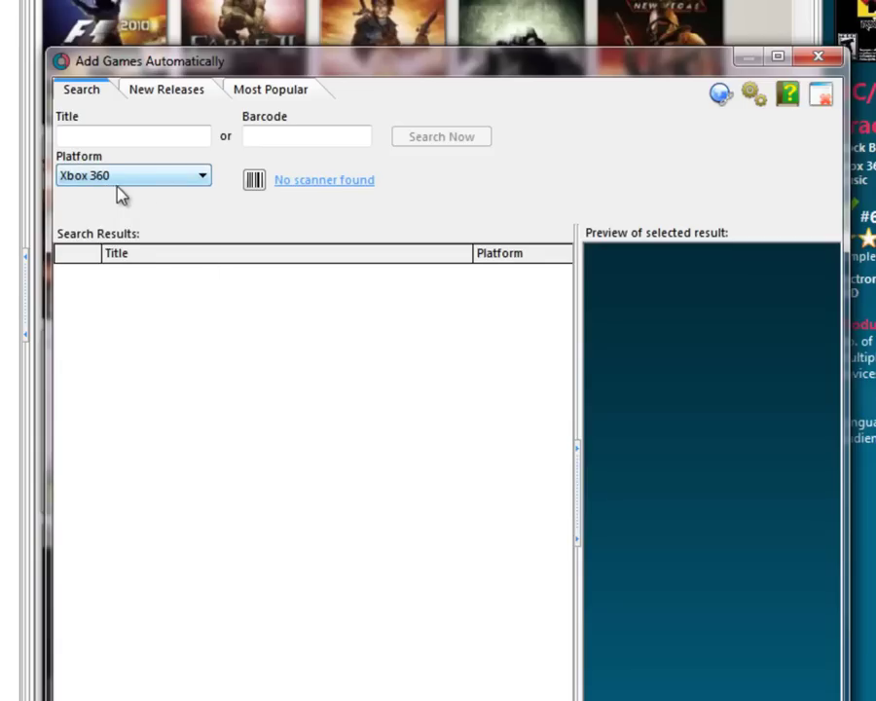
{"action": "left_click", "coordinate": [117, 130]}
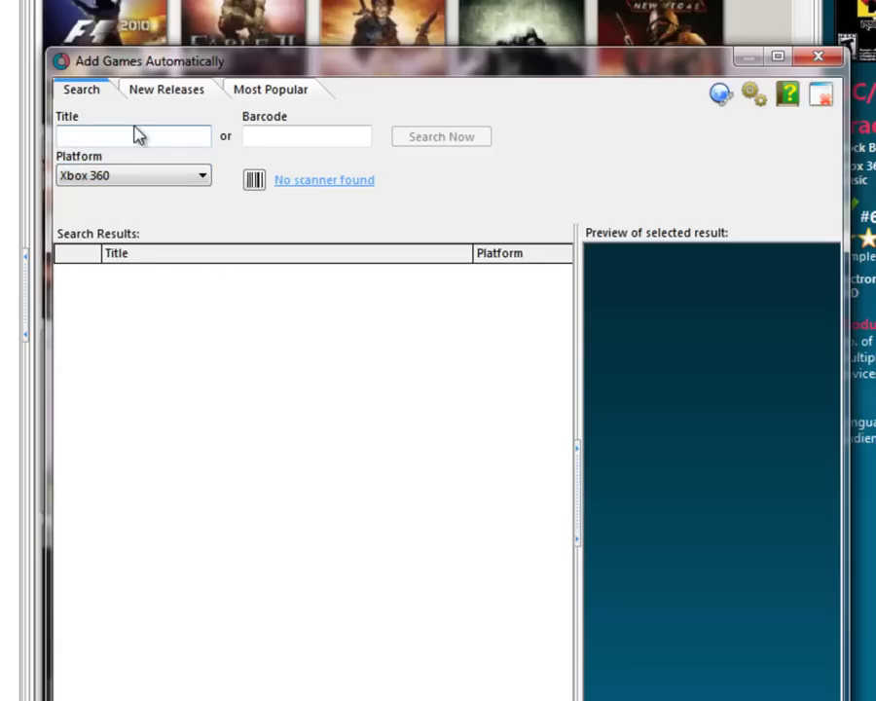
{"action": "type", "text": "fifa"}
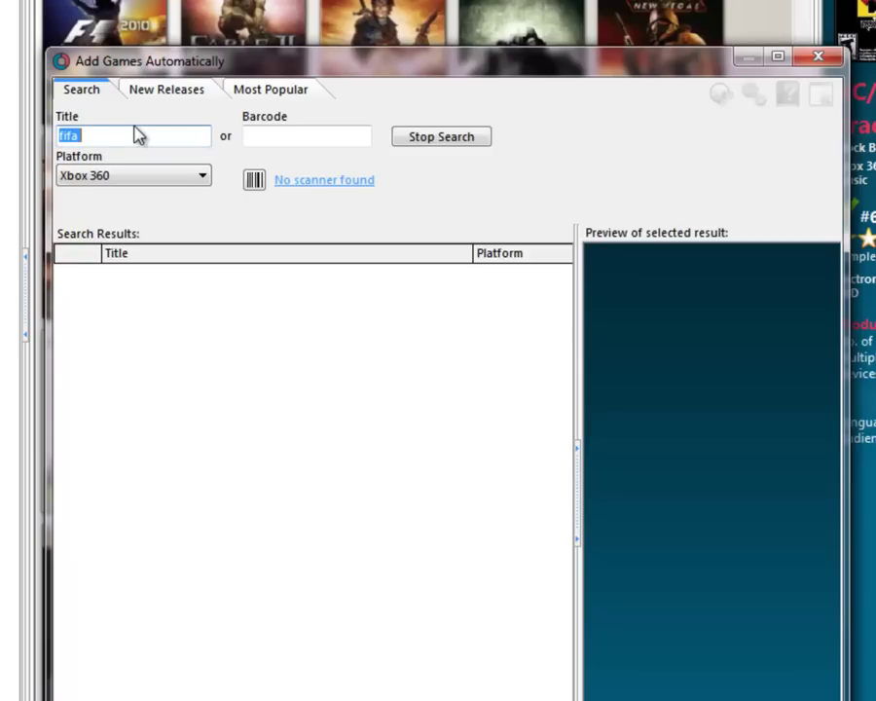
{"action": "key", "text": "Return"}
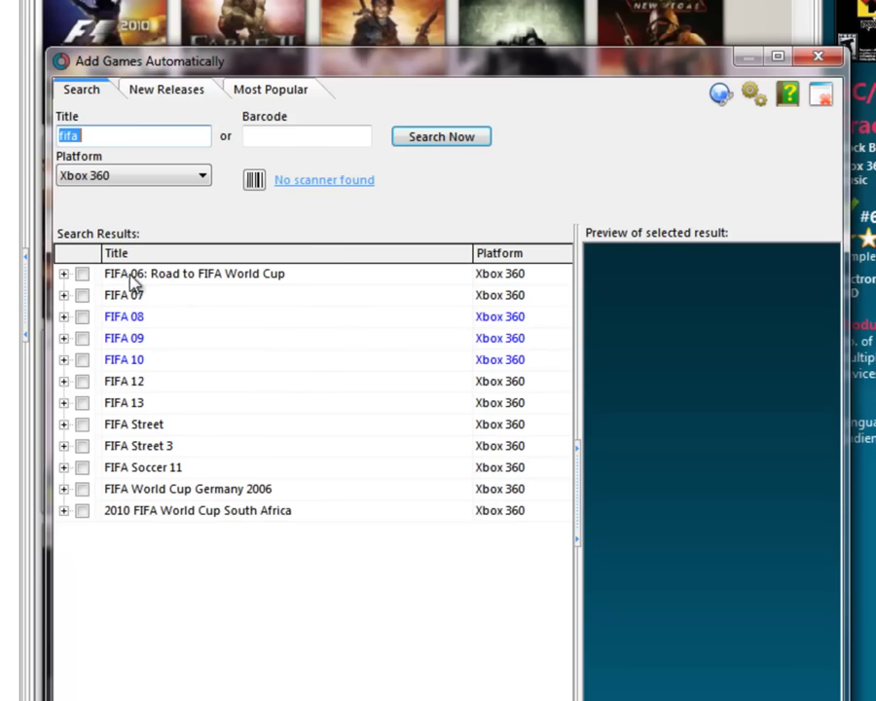
Step: Add FIFA 07 for Xbox 360 to the collection from the search results and close the add-games window
{"action": "left_click", "coordinate": [83, 296]}
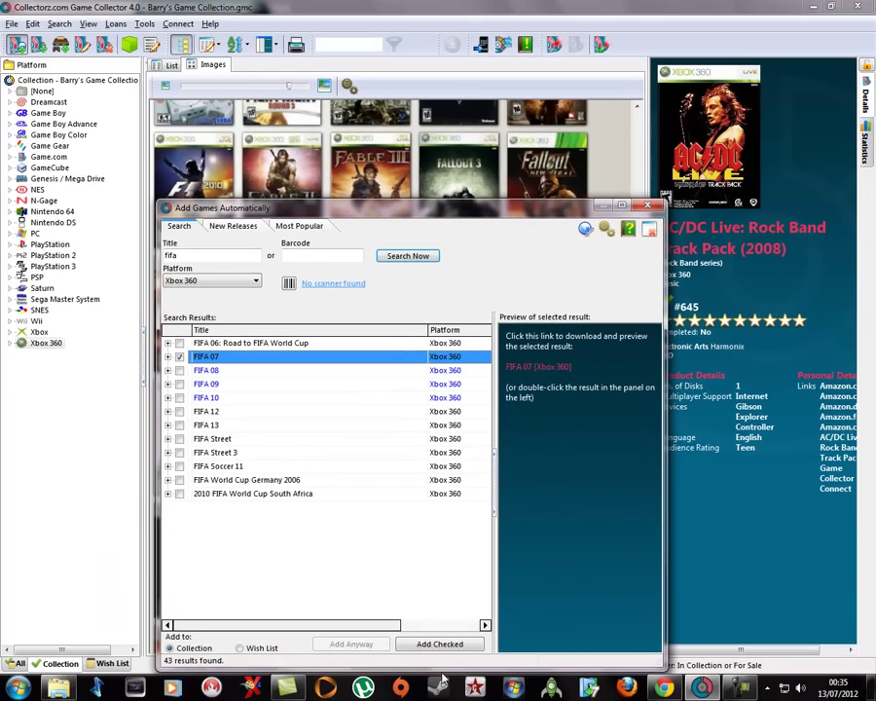
{"action": "left_click", "coordinate": [442, 644]}
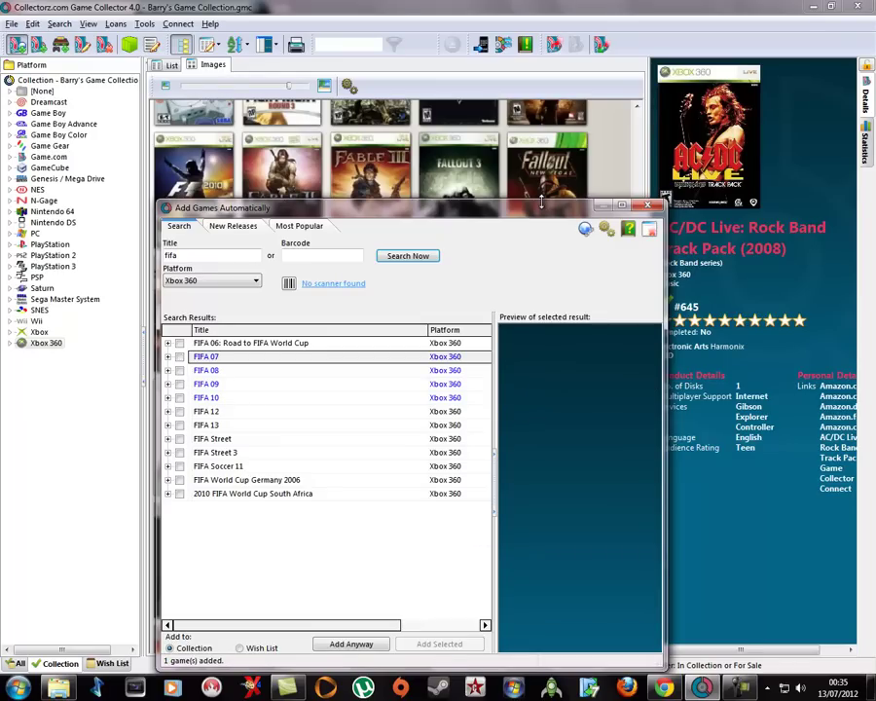
{"action": "left_click", "coordinate": [647, 205]}
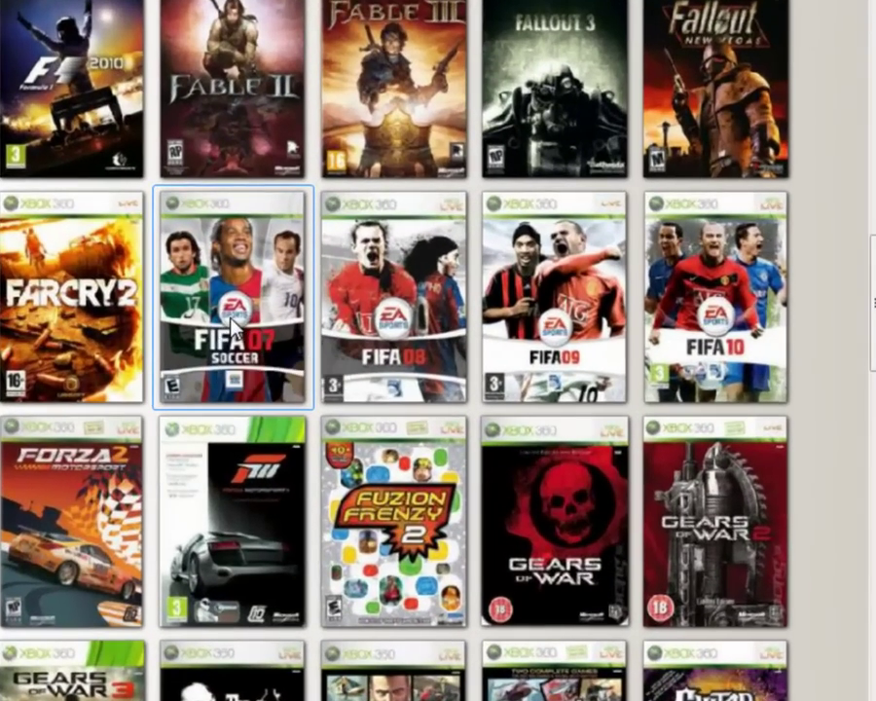
Step: Enlarge the details view to read FIFA 07's full description and product details, and shrink it again
{"action": "left_click_drag", "start_coordinate": [873, 301], "coordinate": [728, 301]}
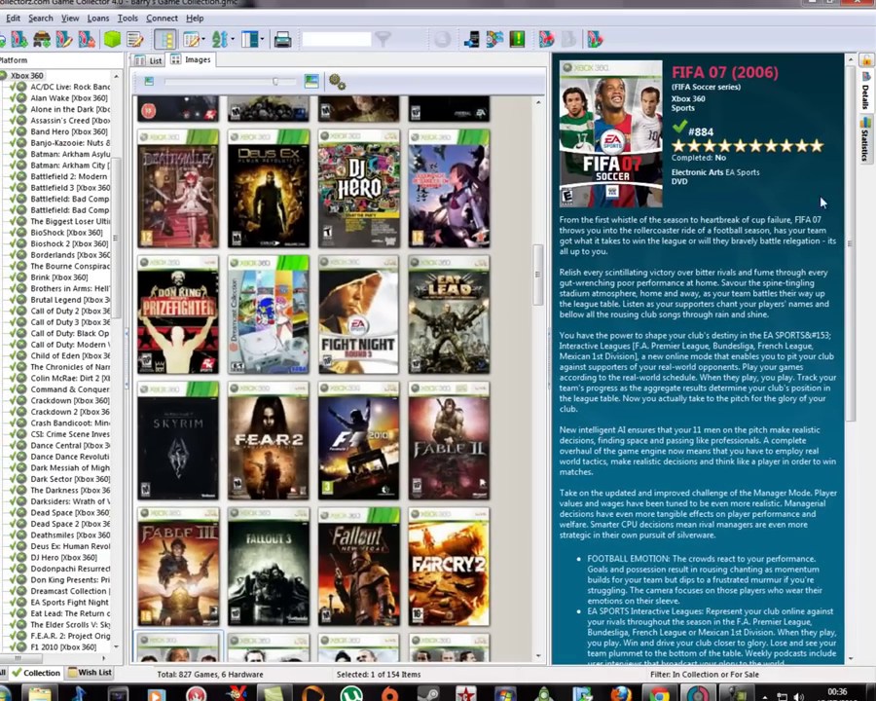
{"action": "left_click_drag", "start_coordinate": [850, 269], "coordinate": [855, 529]}
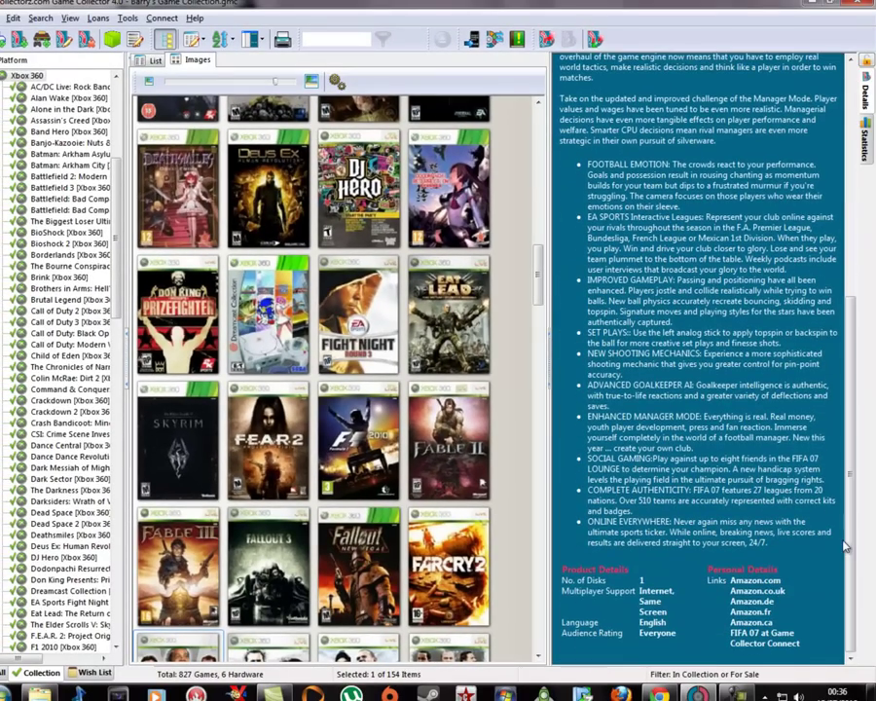
{"action": "scroll", "coordinate": [845, 547], "scroll_direction": "up", "scroll_amount": 10}
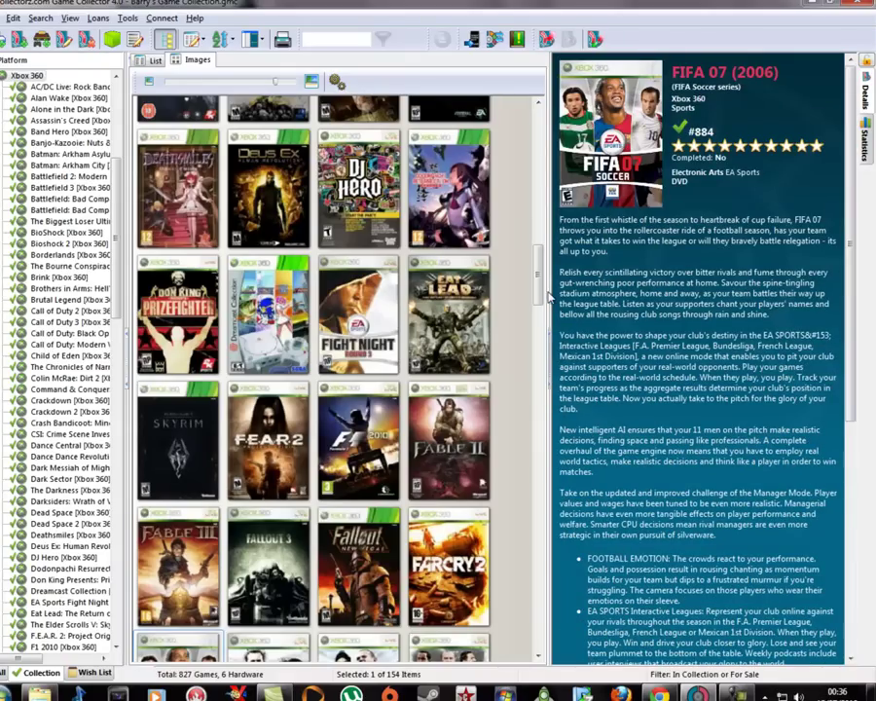
{"action": "left_click_drag", "start_coordinate": [550, 290], "coordinate": [647, 314]}
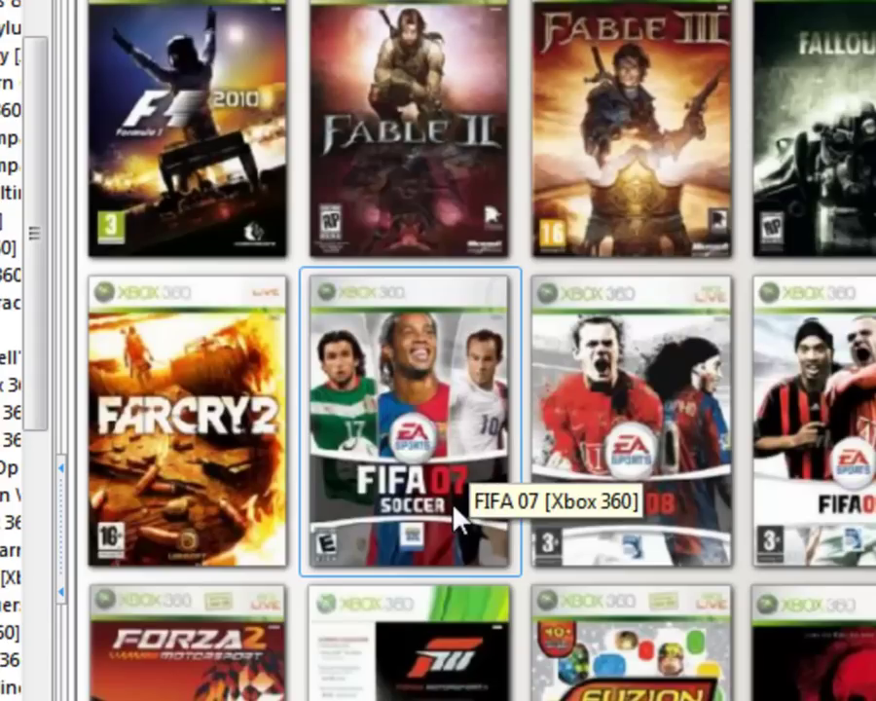
Step: Open the FIFA 07 entry for editing and fill in its owner with the collection owner's name
{"action": "double_click", "coordinate": [390, 415]}
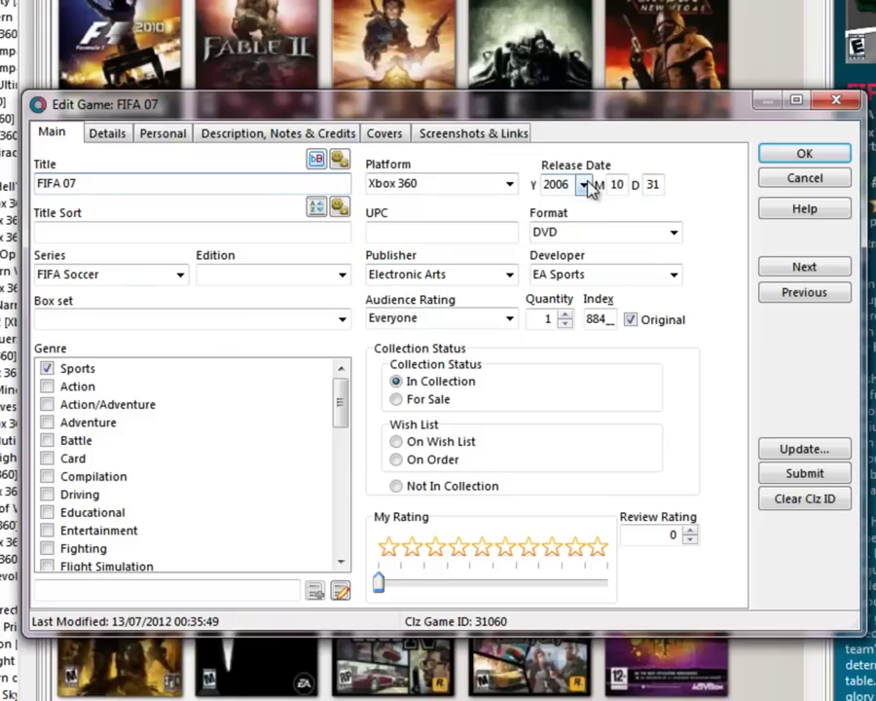
{"action": "left_click", "coordinate": [107, 141]}
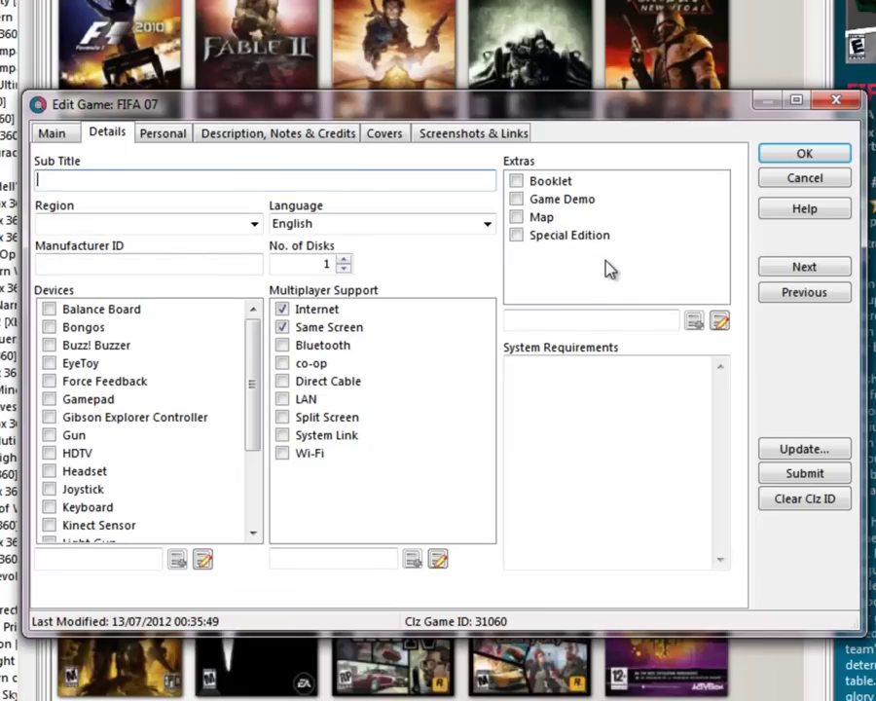
{"action": "left_click", "coordinate": [179, 137]}
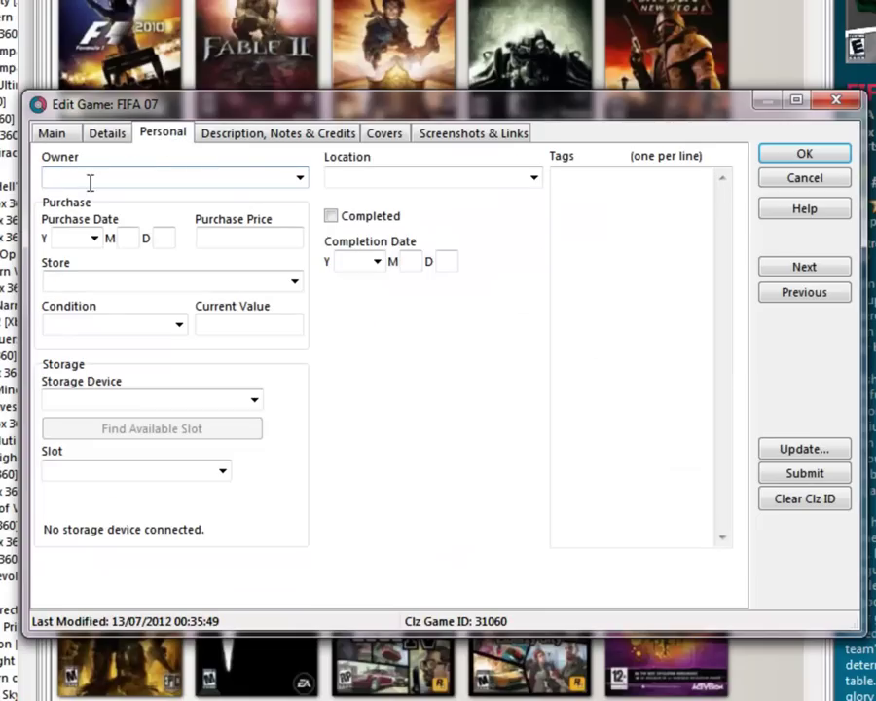
{"action": "left_click", "coordinate": [299, 177]}
{"action": "left_click", "coordinate": [276, 208]}
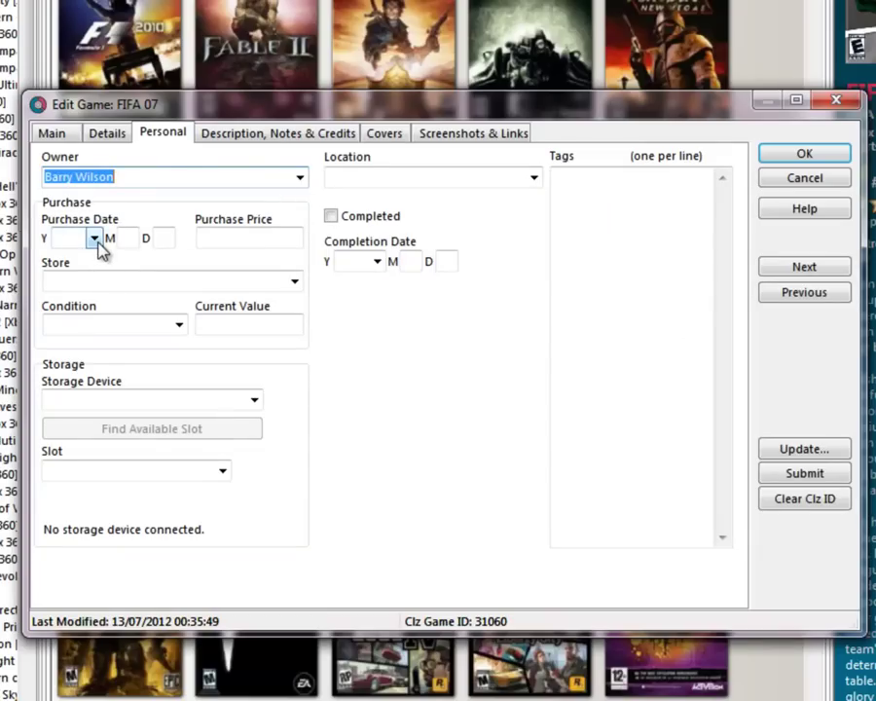
Step: Set FIFA 07's purchase store to Game and leave its condition empty
{"action": "left_click", "coordinate": [294, 281]}
{"action": "left_click", "coordinate": [284, 315]}
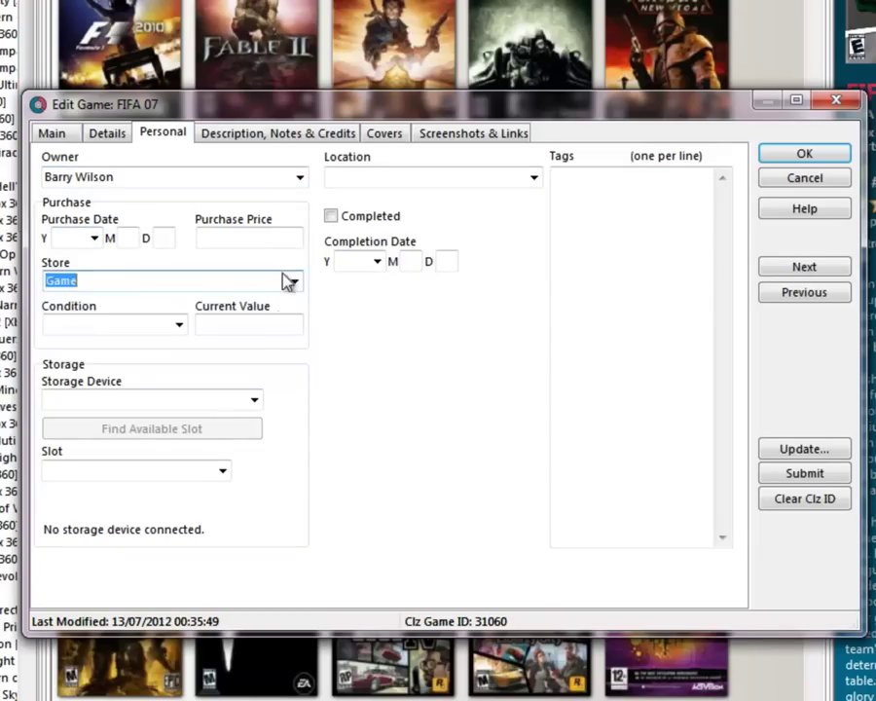
{"action": "left_click", "coordinate": [292, 282]}
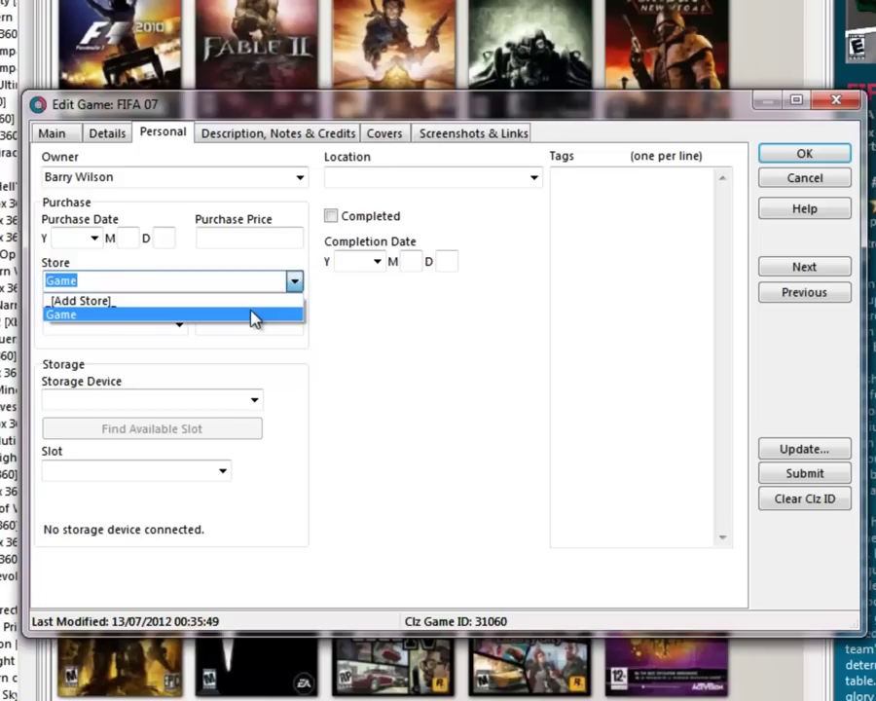
{"action": "left_click", "coordinate": [253, 316]}
{"action": "left_click", "coordinate": [294, 282]}
{"action": "left_click", "coordinate": [323, 309]}
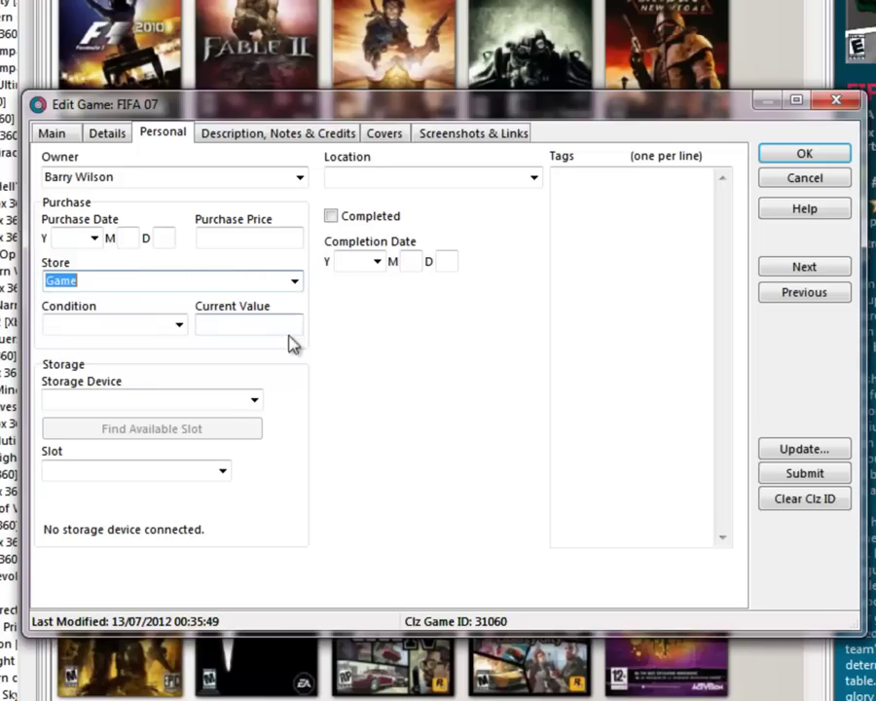
{"action": "left_click", "coordinate": [181, 327]}
{"action": "left_click", "coordinate": [302, 336]}
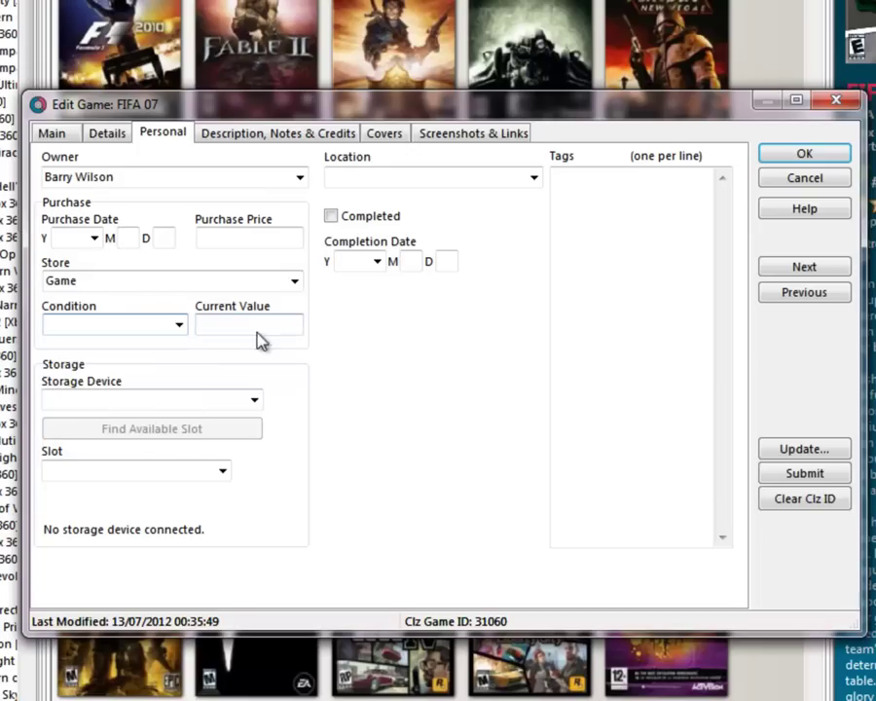
Step: Set FIFA 07's location to Leven and mark the game as completed without a completion date
{"action": "left_click", "coordinate": [535, 178]}
{"action": "left_click", "coordinate": [525, 211]}
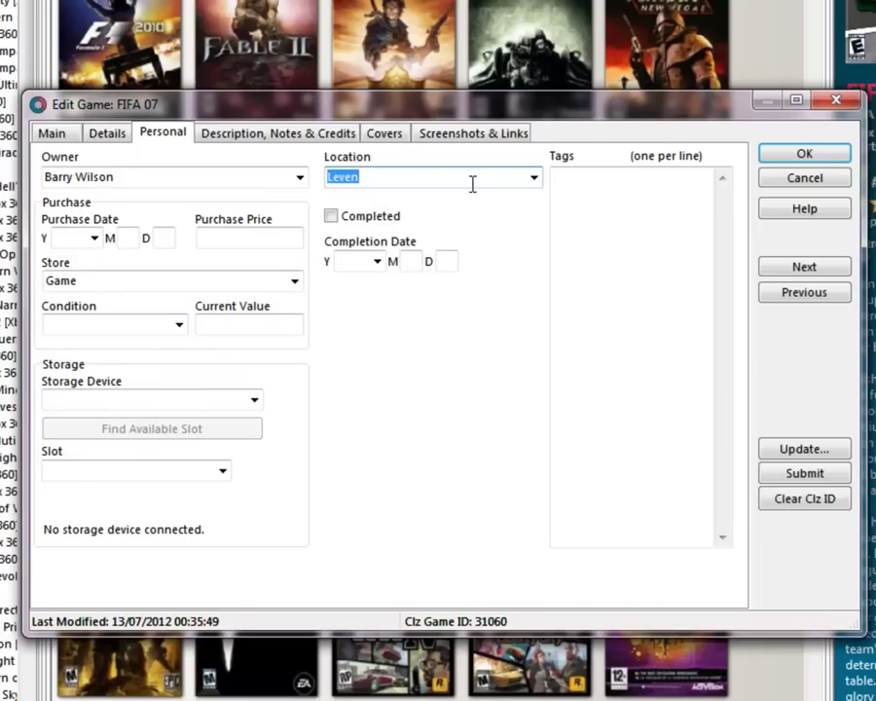
{"action": "left_click", "coordinate": [331, 218]}
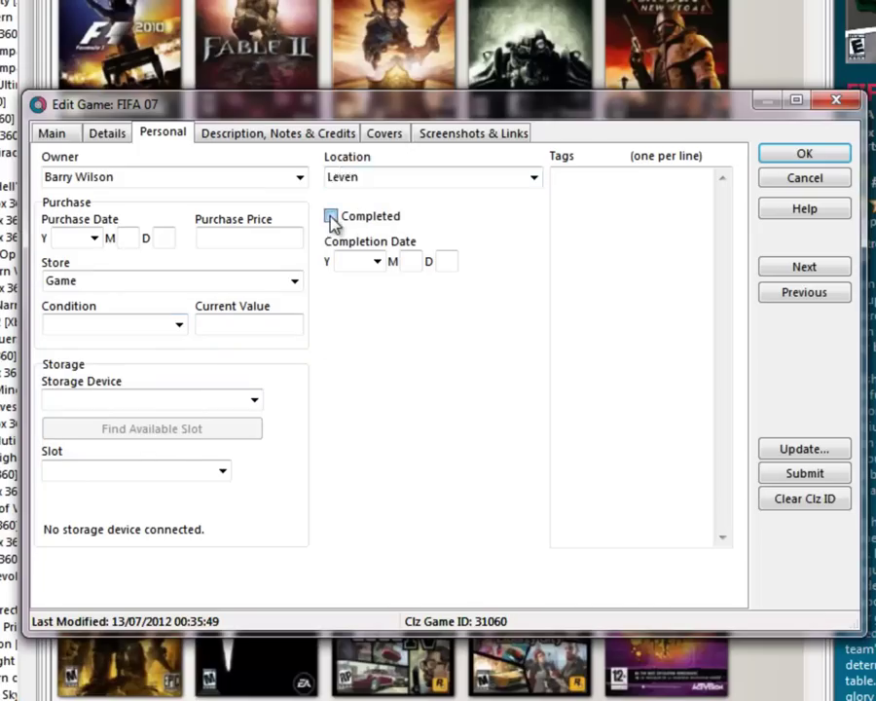
{"action": "left_click", "coordinate": [378, 263]}
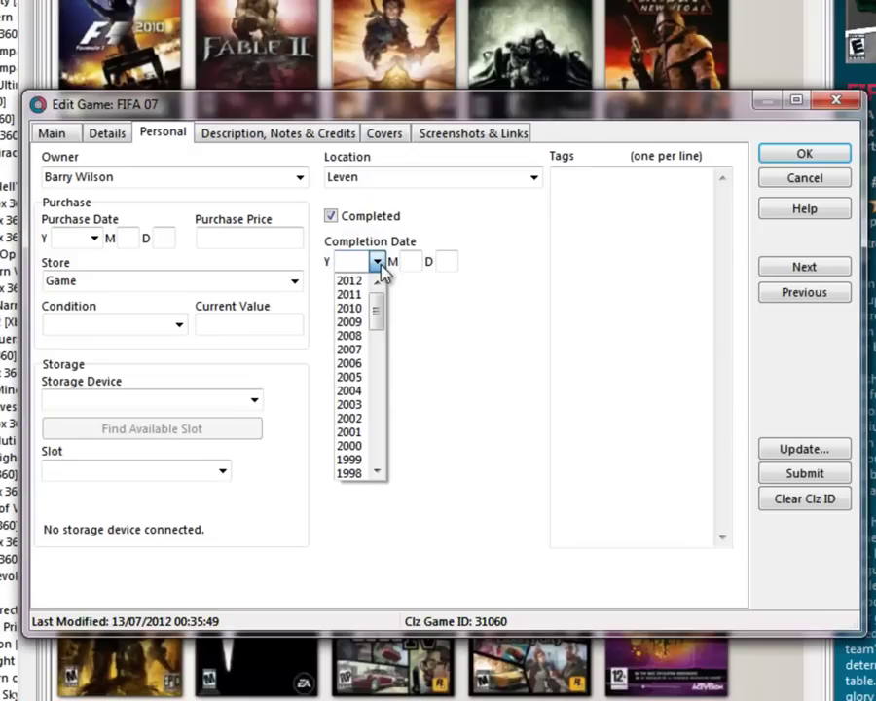
{"action": "left_click", "coordinate": [378, 262]}
Step: Replace FIFA 07's front cover with the 520 x 734 Xbox 360 cover found online and save the entry
{"action": "left_click", "coordinate": [238, 136]}
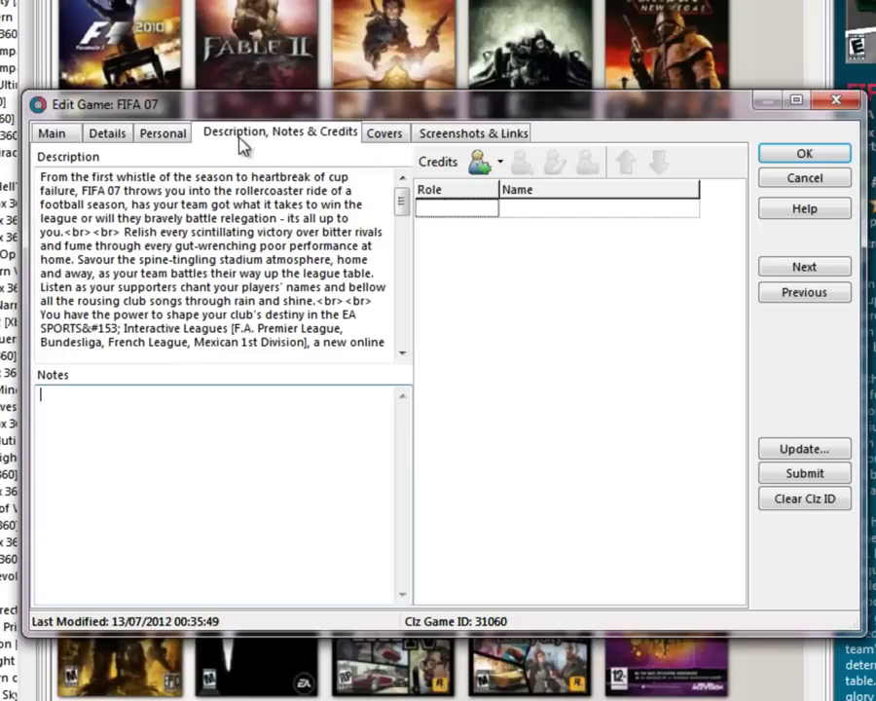
{"action": "left_click", "coordinate": [384, 136]}
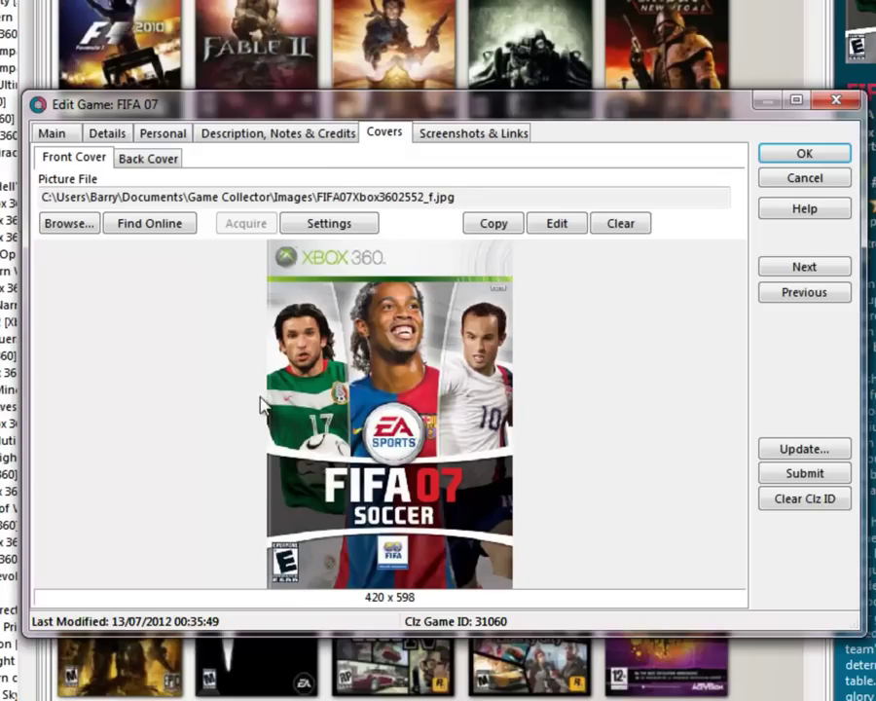
{"action": "left_click", "coordinate": [150, 226]}
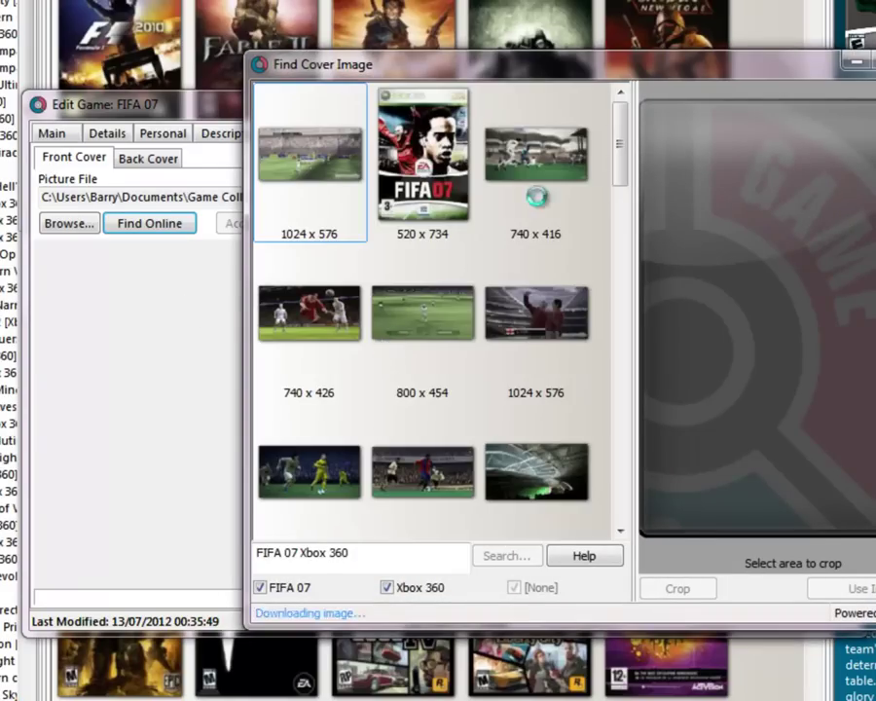
{"action": "left_click", "coordinate": [424, 156]}
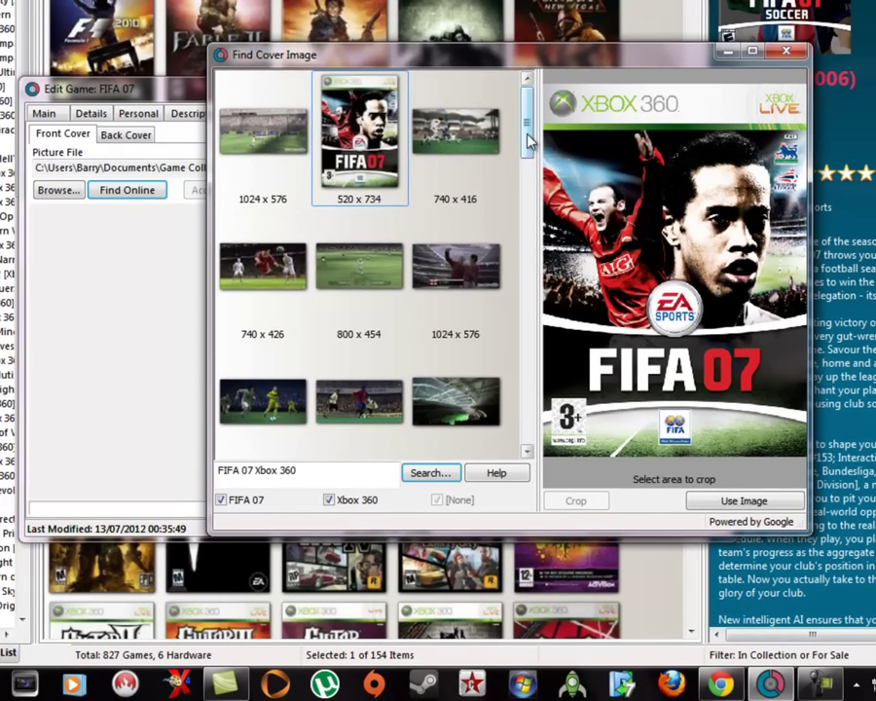
{"action": "left_click_drag", "start_coordinate": [528, 141], "coordinate": [561, 129]}
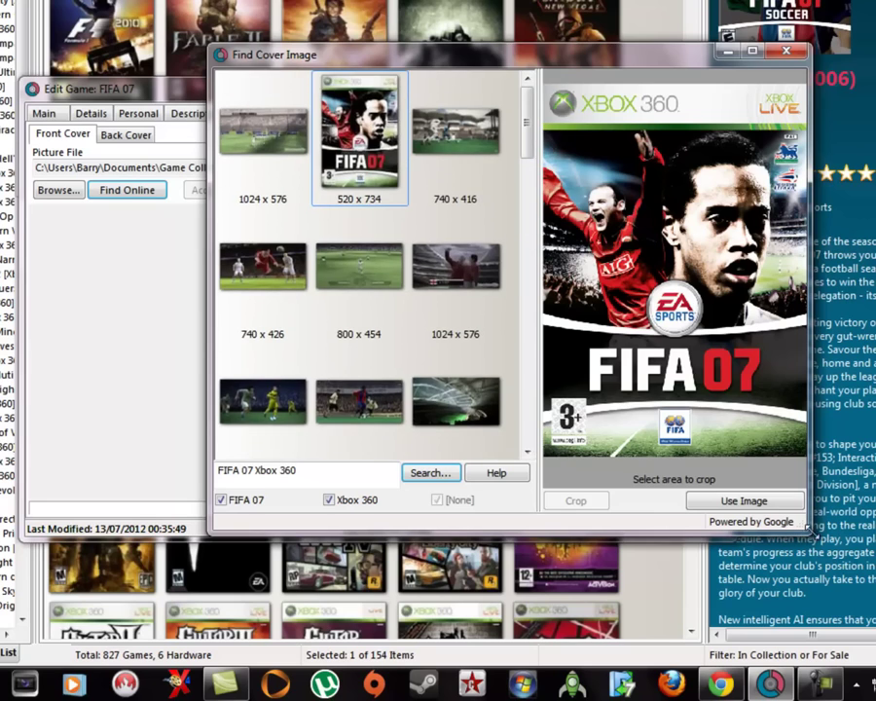
{"action": "left_click", "coordinate": [755, 502]}
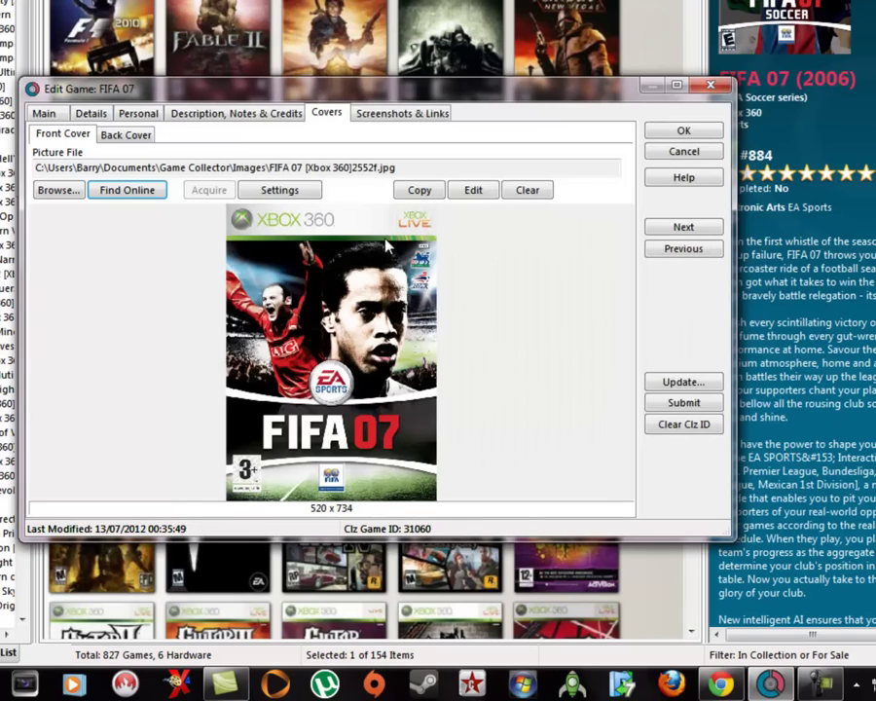
{"action": "left_click", "coordinate": [682, 133]}
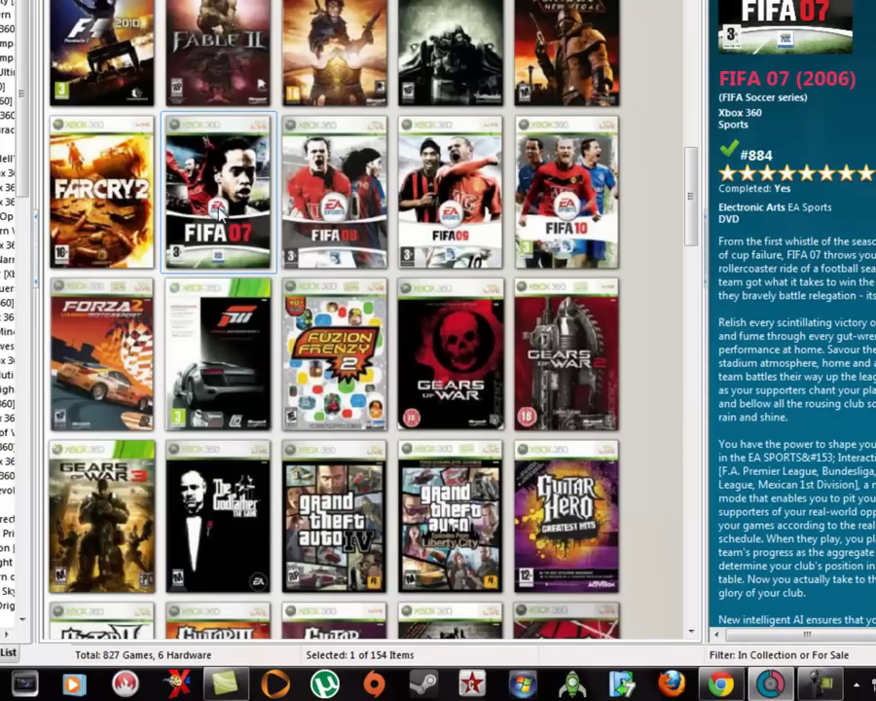
Step: Reopen FIFA 07's front cover settings, look through the local folders for a picture file, and close the entry without changes
{"action": "double_click", "coordinate": [220, 212]}
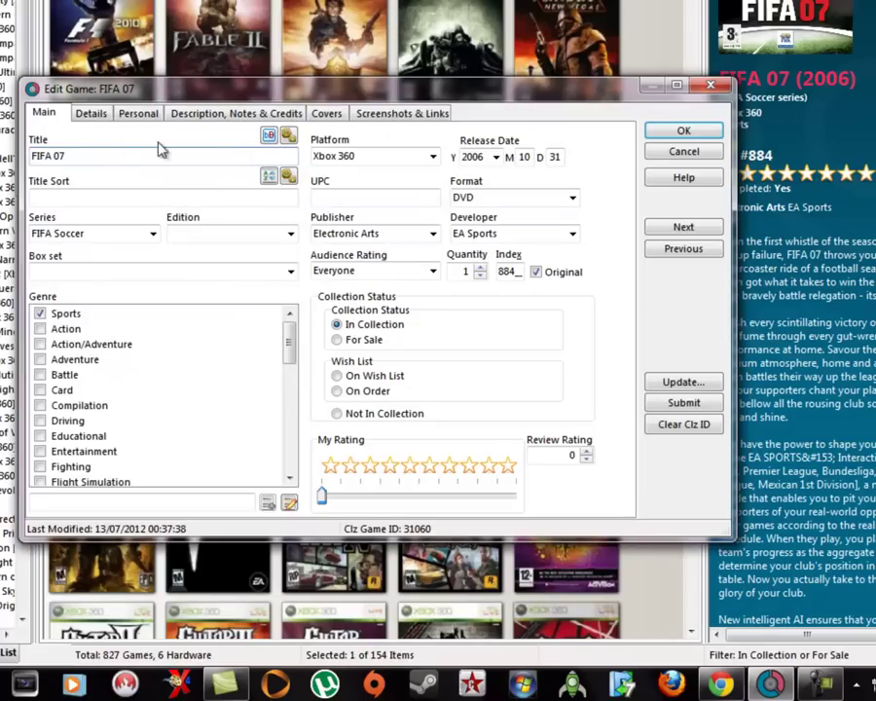
{"action": "left_click", "coordinate": [324, 114]}
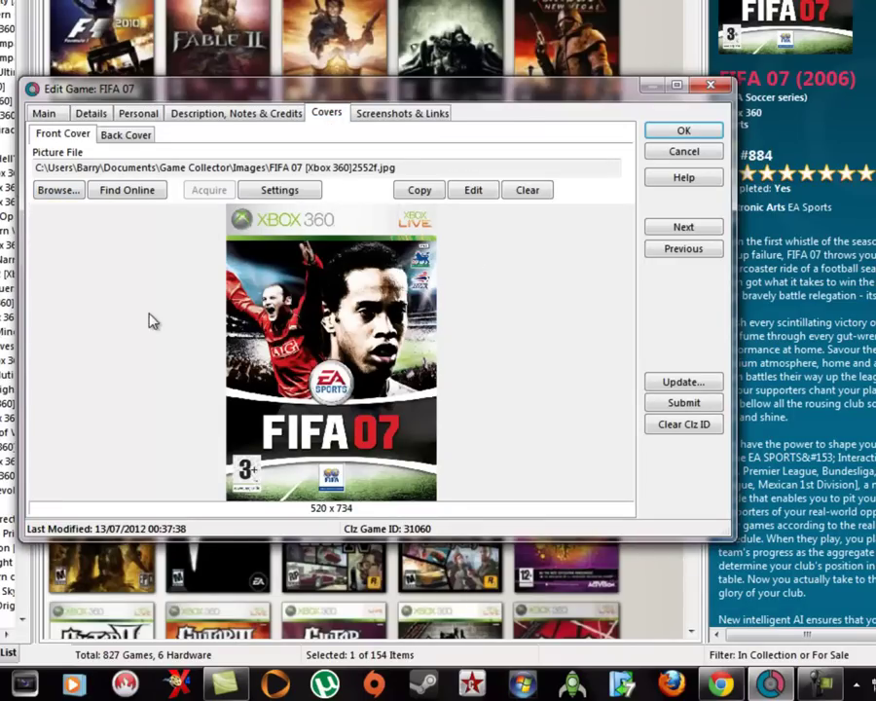
{"action": "left_click", "coordinate": [73, 192]}
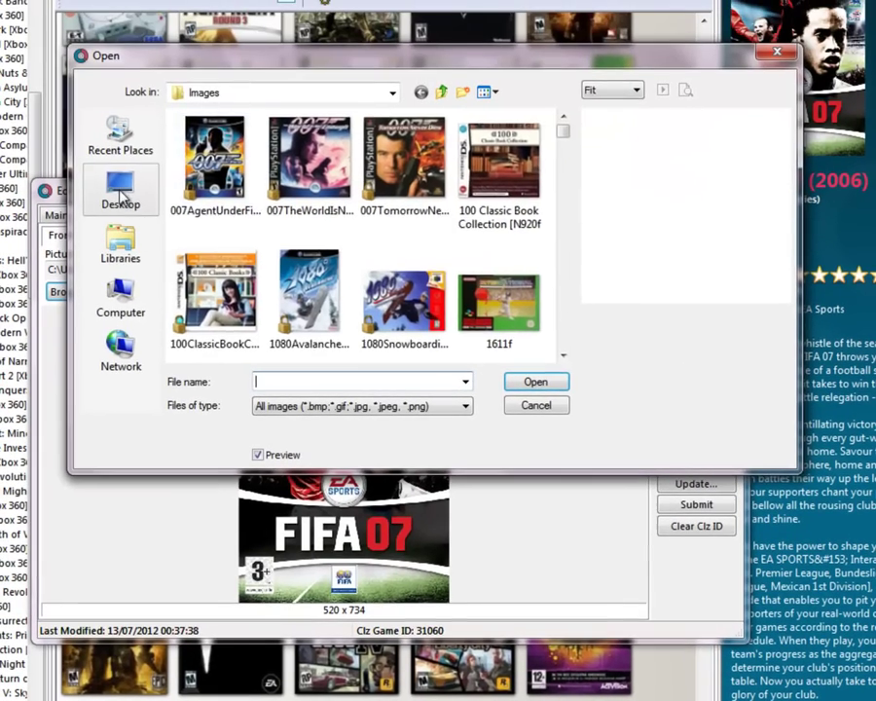
{"action": "left_click", "coordinate": [121, 197]}
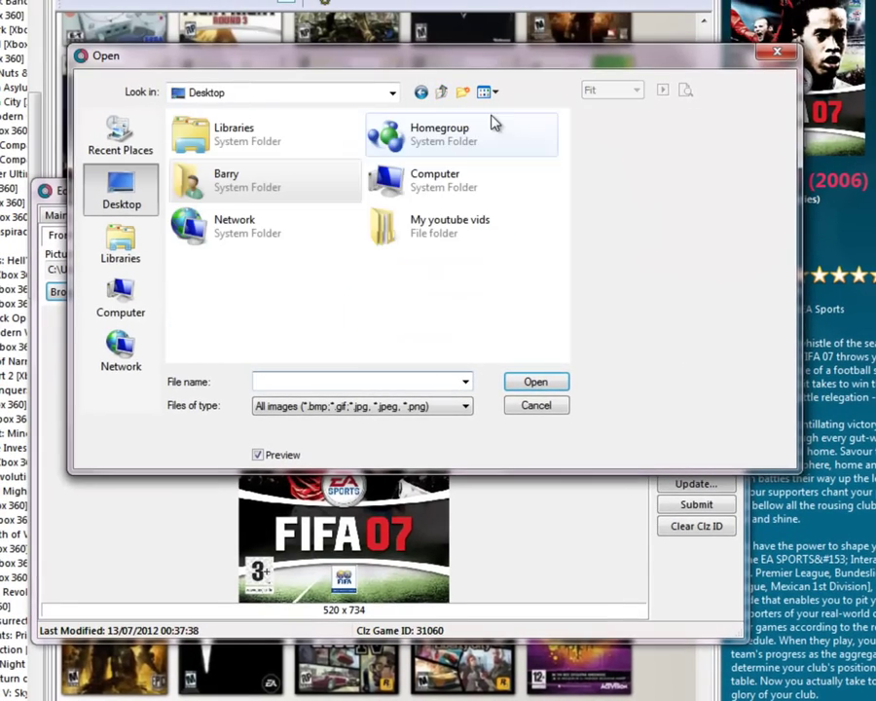
{"action": "key", "text": "Escape"}
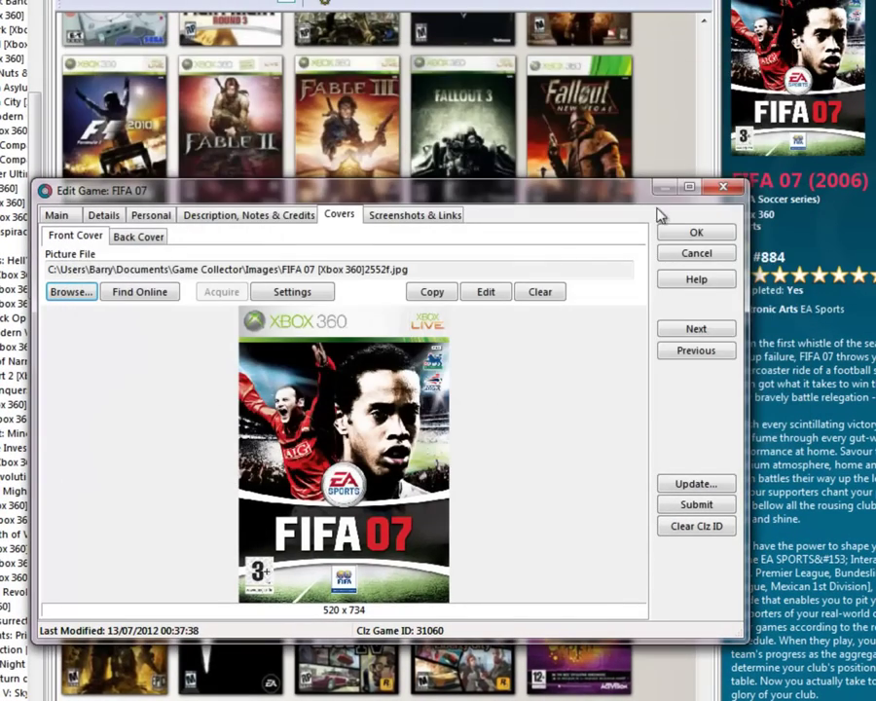
{"action": "left_click", "coordinate": [723, 188]}
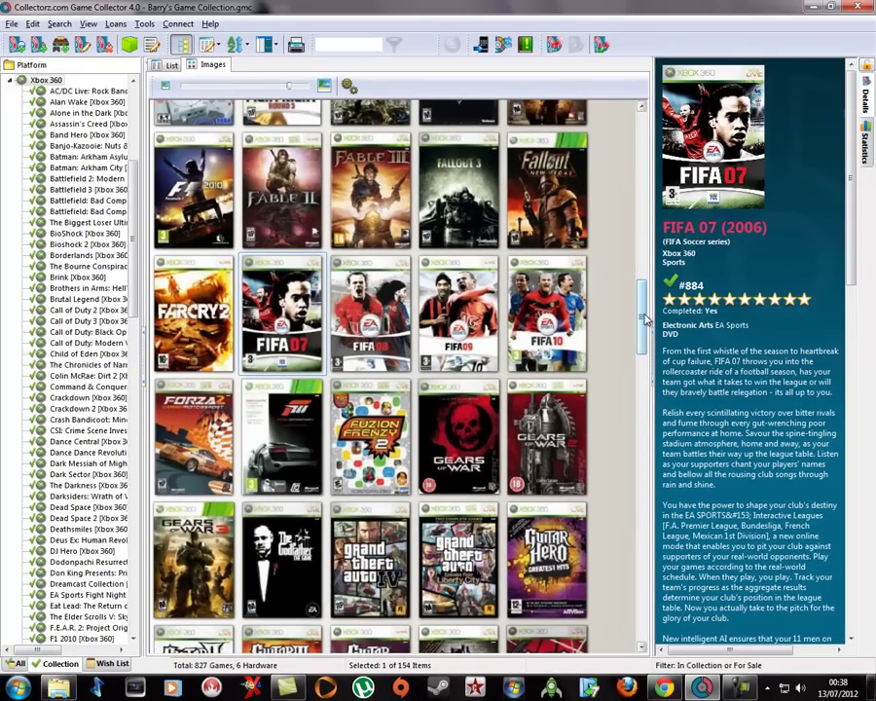
Step: Widen the platform tree until the game titles are readable and shrink the cover thumbnails
{"action": "left_click_drag", "start_coordinate": [650, 314], "coordinate": [657, 136]}
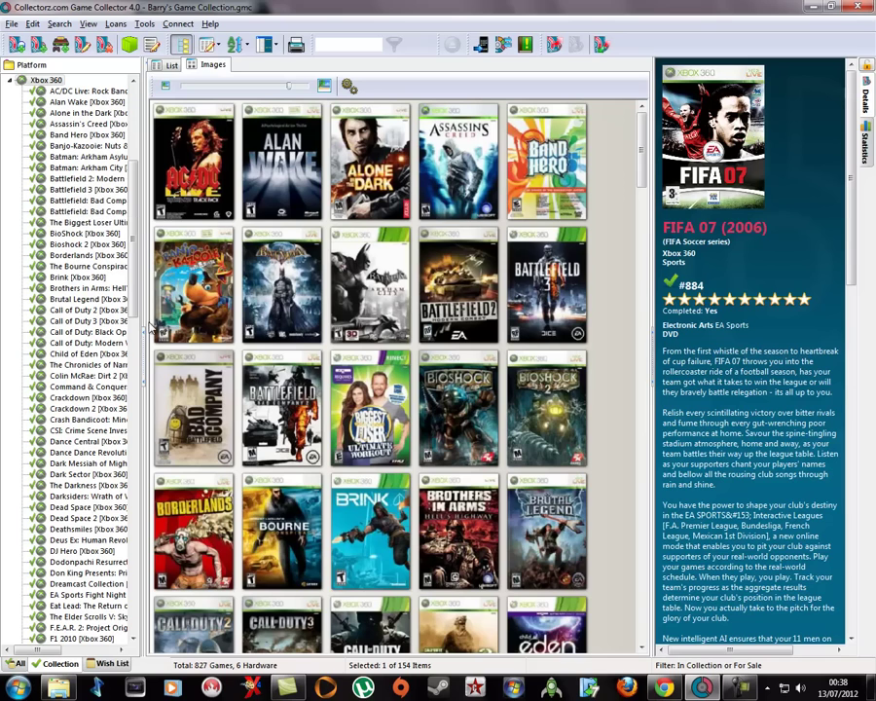
{"action": "left_click_drag", "start_coordinate": [145, 321], "coordinate": [219, 321]}
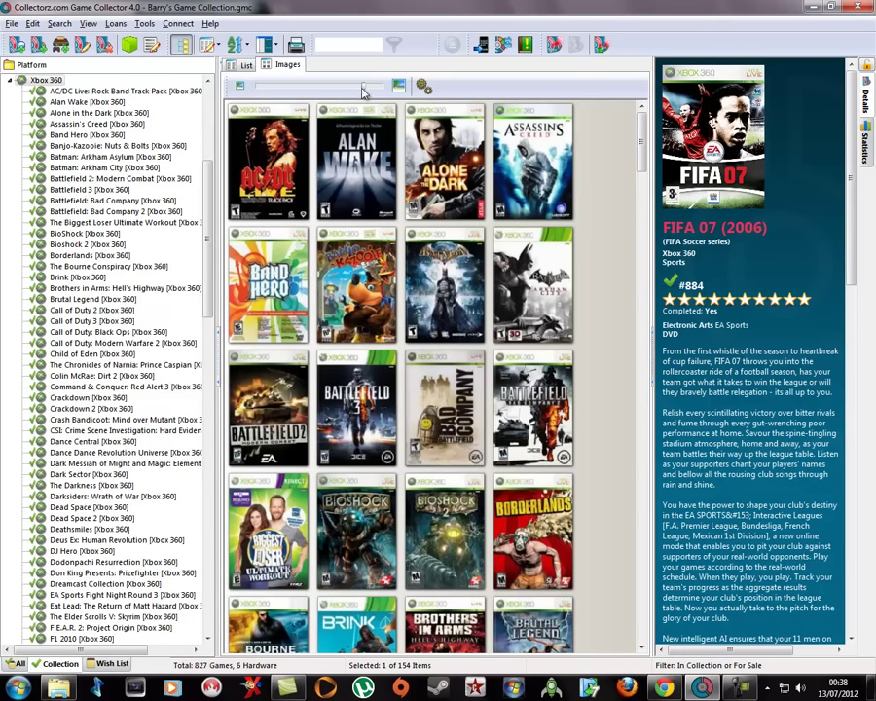
{"action": "left_click_drag", "start_coordinate": [364, 91], "coordinate": [288, 88]}
Step: Show the Xbox 360 games as a list and adjust the widths of the platform tree and the details area
{"action": "left_click", "coordinate": [240, 64]}
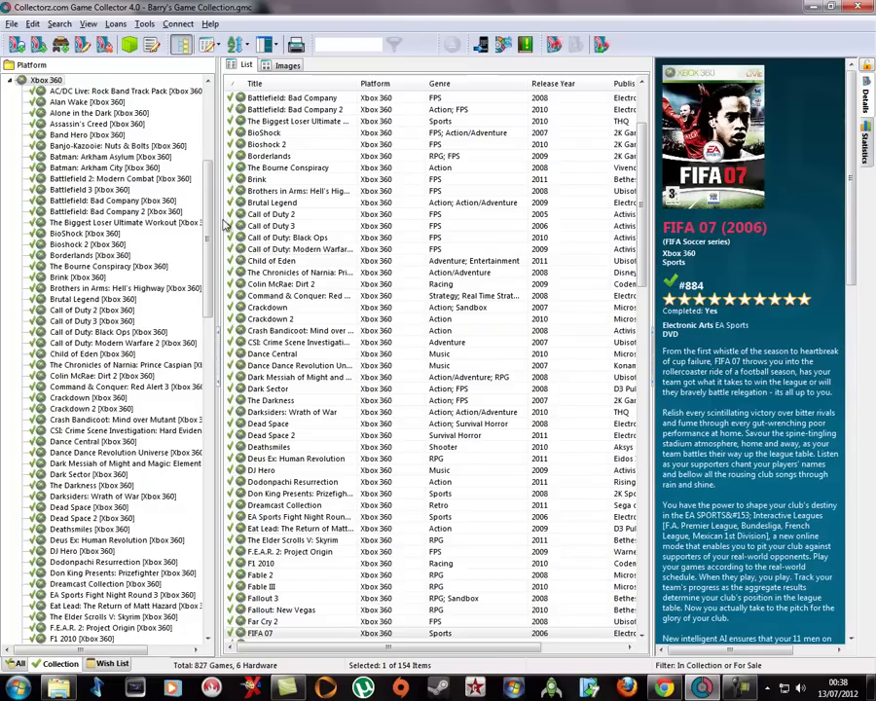
{"action": "left_click_drag", "start_coordinate": [220, 220], "coordinate": [124, 220]}
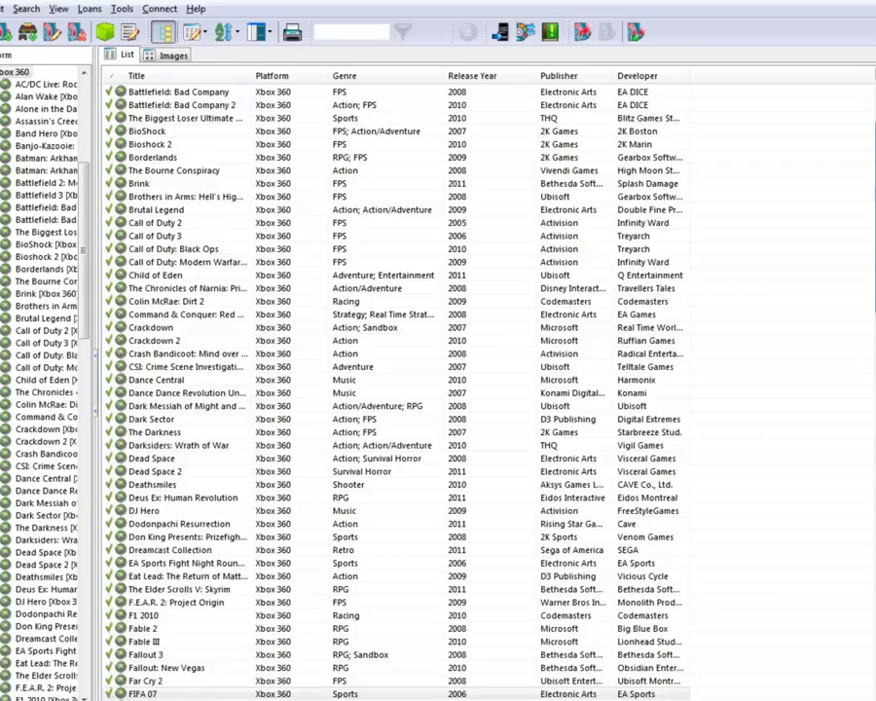
{"action": "left_click_drag", "start_coordinate": [818, 210], "coordinate": [639, 208]}
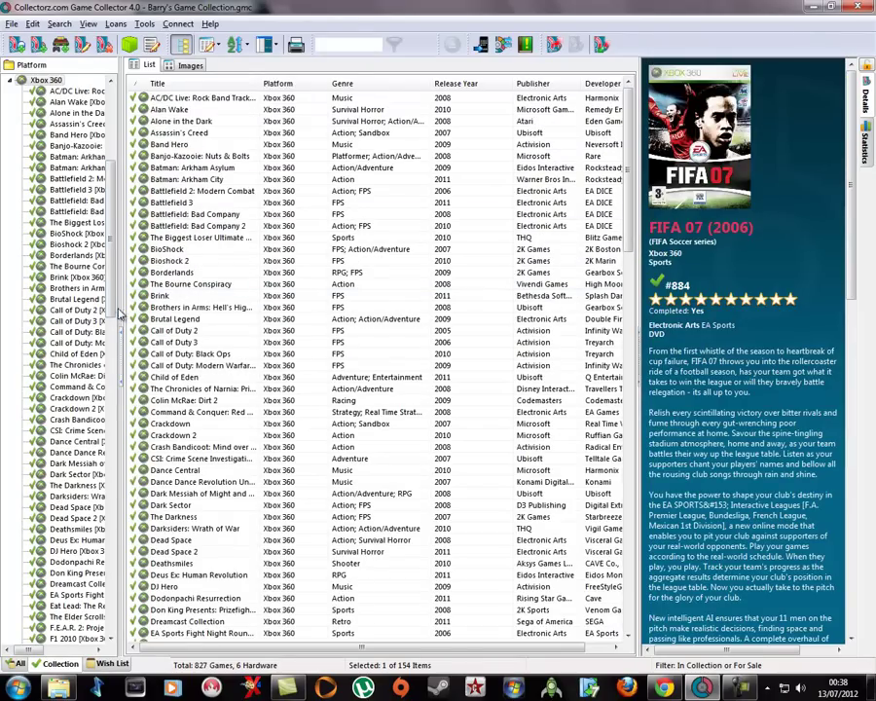
{"action": "left_click_drag", "start_coordinate": [118, 308], "coordinate": [195, 346]}
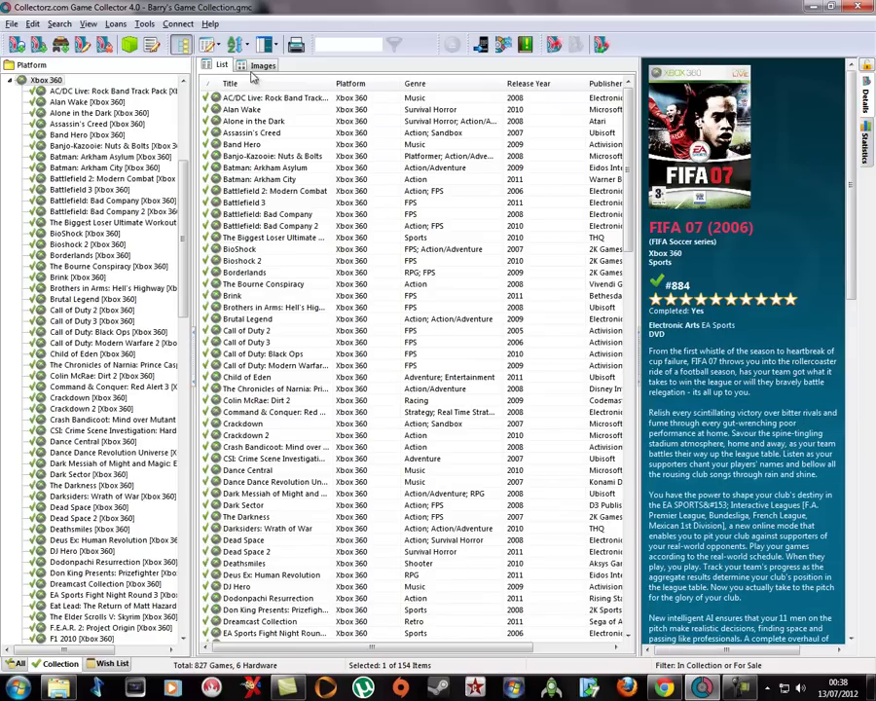
Step: Switch the games back to cover images, enlarge the thumbnails to six per row and narrow the platform tree slightly
{"action": "left_click", "coordinate": [259, 64]}
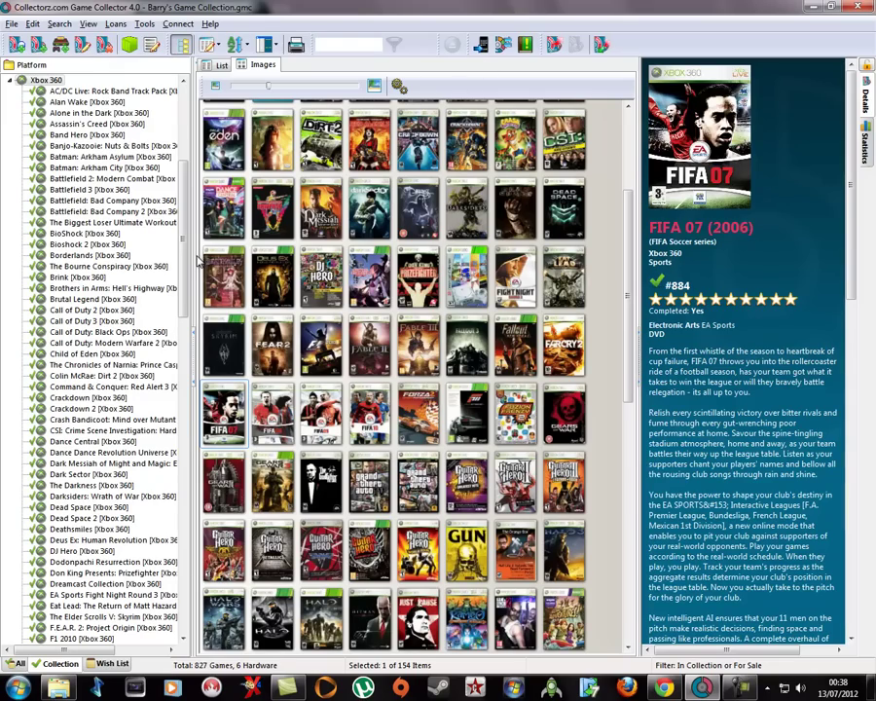
{"action": "left_click_drag", "start_coordinate": [193, 255], "coordinate": [167, 255]}
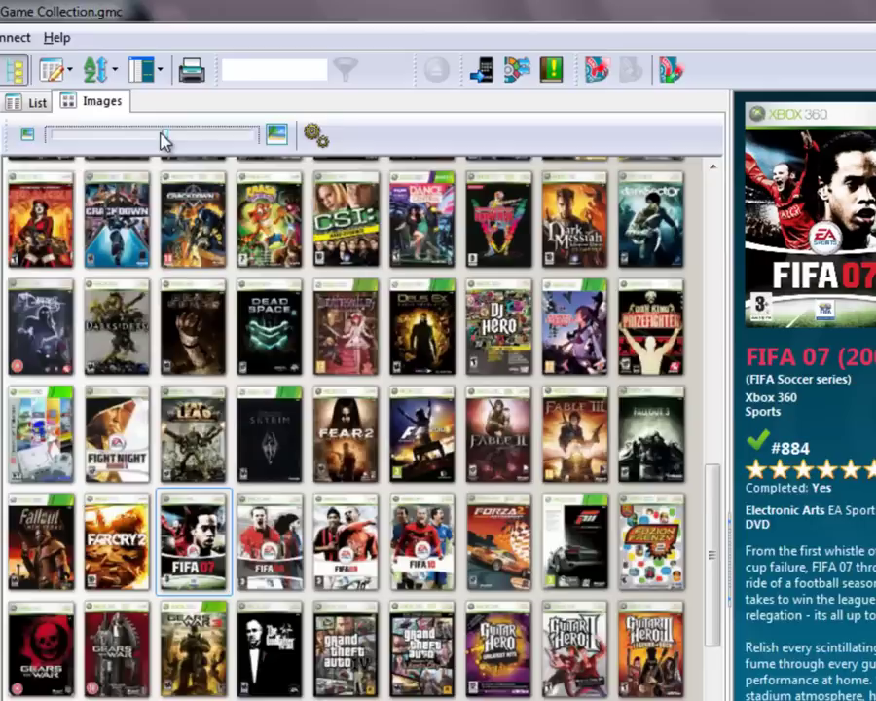
{"action": "left_click", "coordinate": [70, 177]}
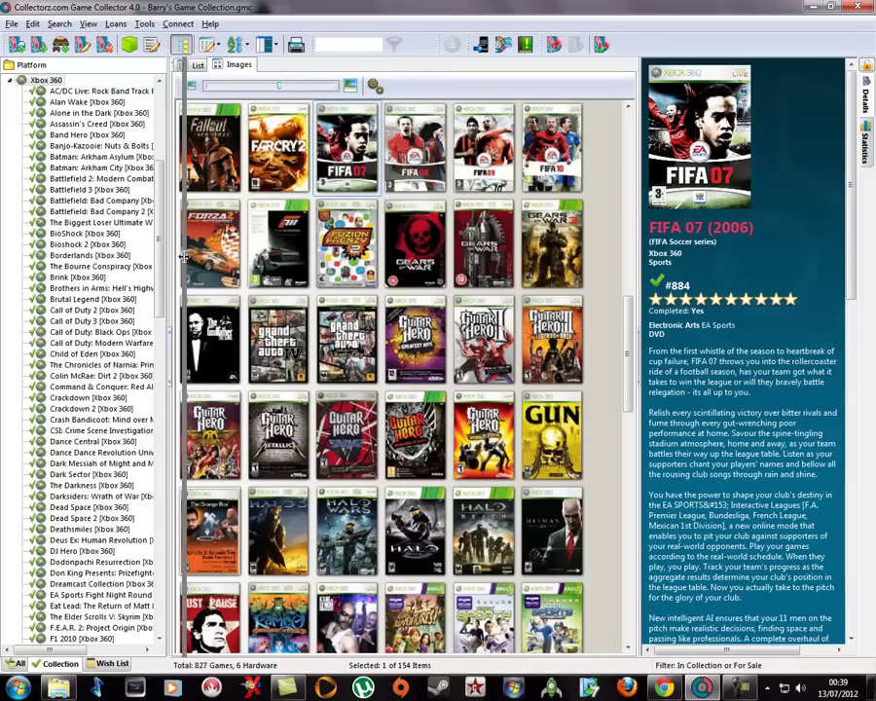
{"action": "left_click_drag", "start_coordinate": [169, 255], "coordinate": [174, 258]}
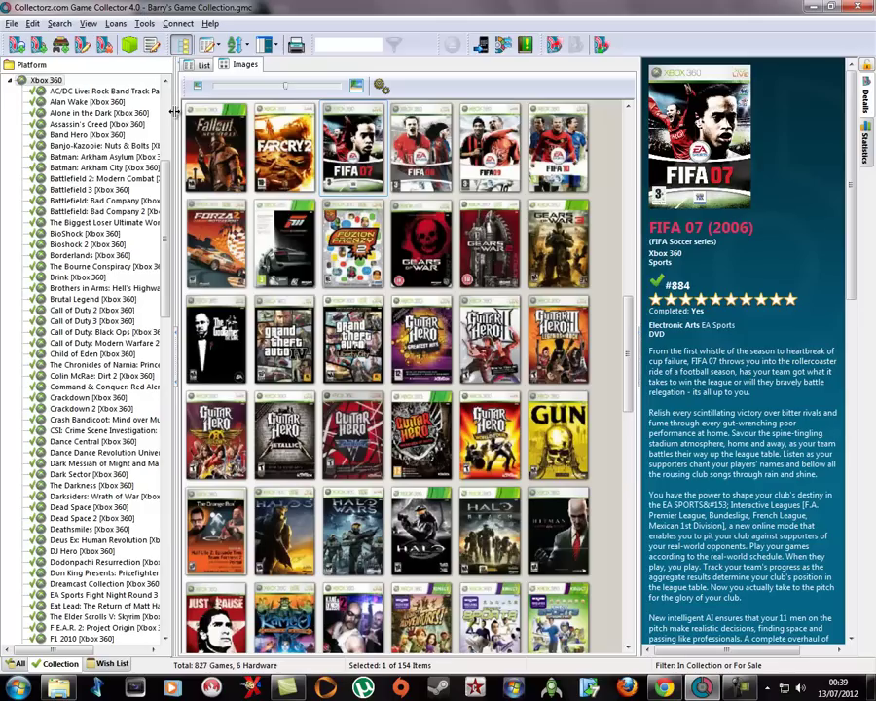
{"action": "left_click_drag", "start_coordinate": [174, 111], "coordinate": [157, 117]}
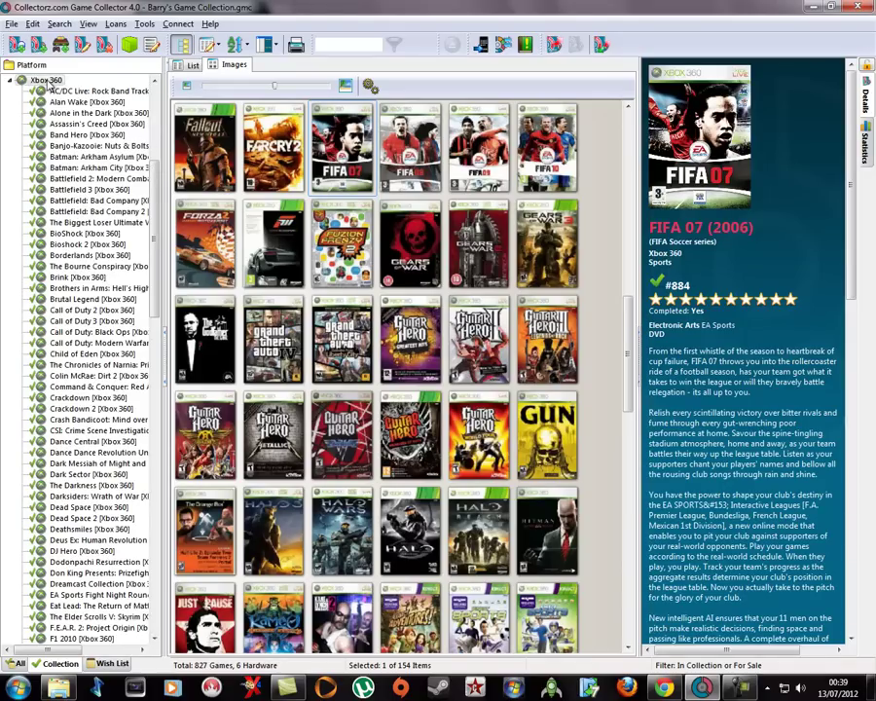
Step: Collapse the Xbox 360 group in the platform tree and browse the covers of the original Xbox games
{"action": "scroll", "coordinate": [616, 282], "scroll_direction": "up", "scroll_amount": 10}
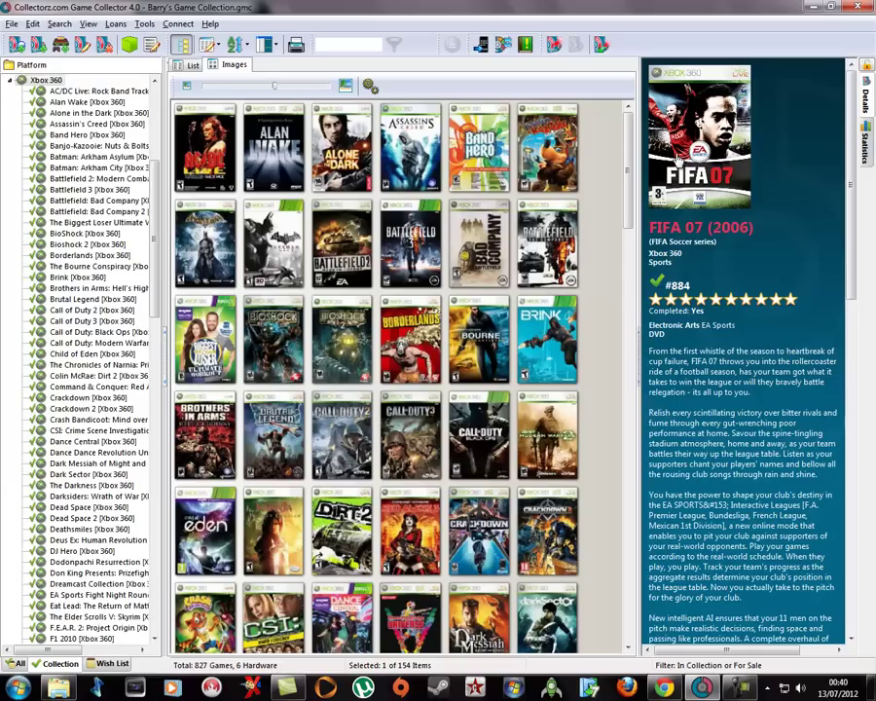
{"action": "left_click", "coordinate": [13, 84]}
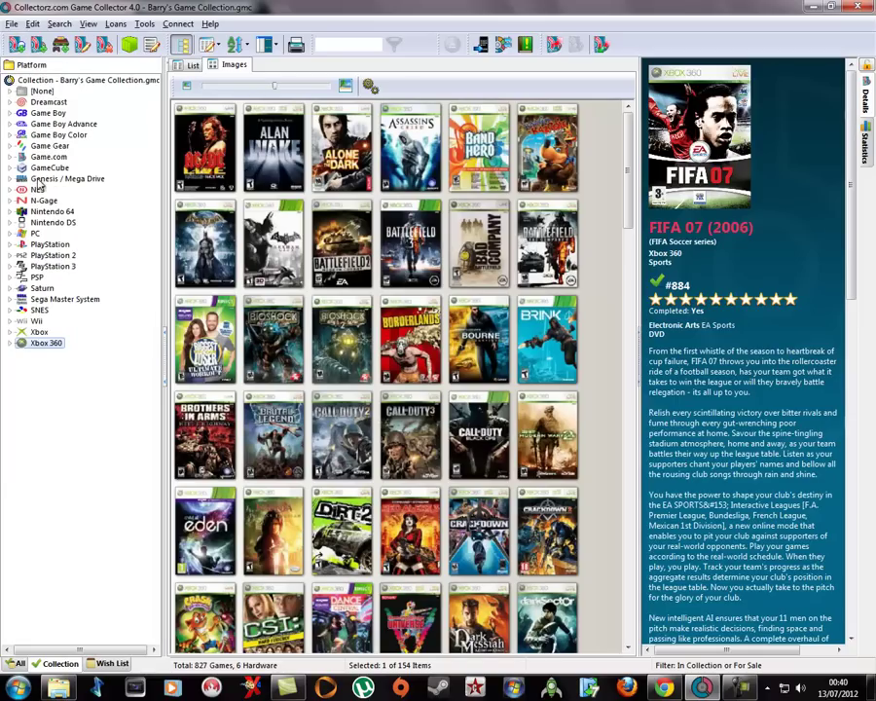
{"action": "left_click", "coordinate": [39, 331]}
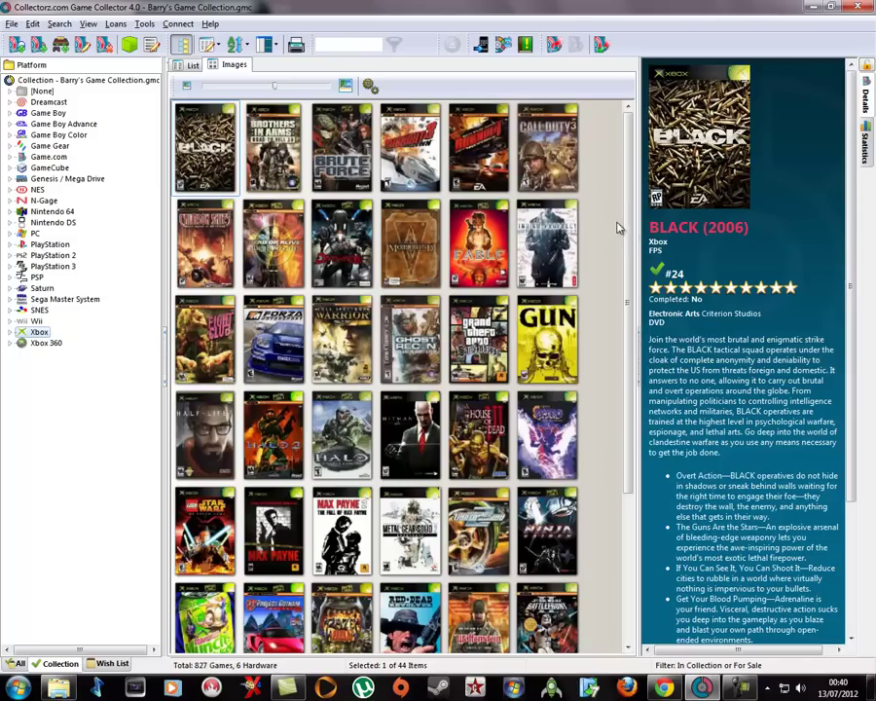
{"action": "left_click_drag", "start_coordinate": [631, 234], "coordinate": [641, 185]}
{"action": "left_click_drag", "start_coordinate": [635, 255], "coordinate": [633, 195]}
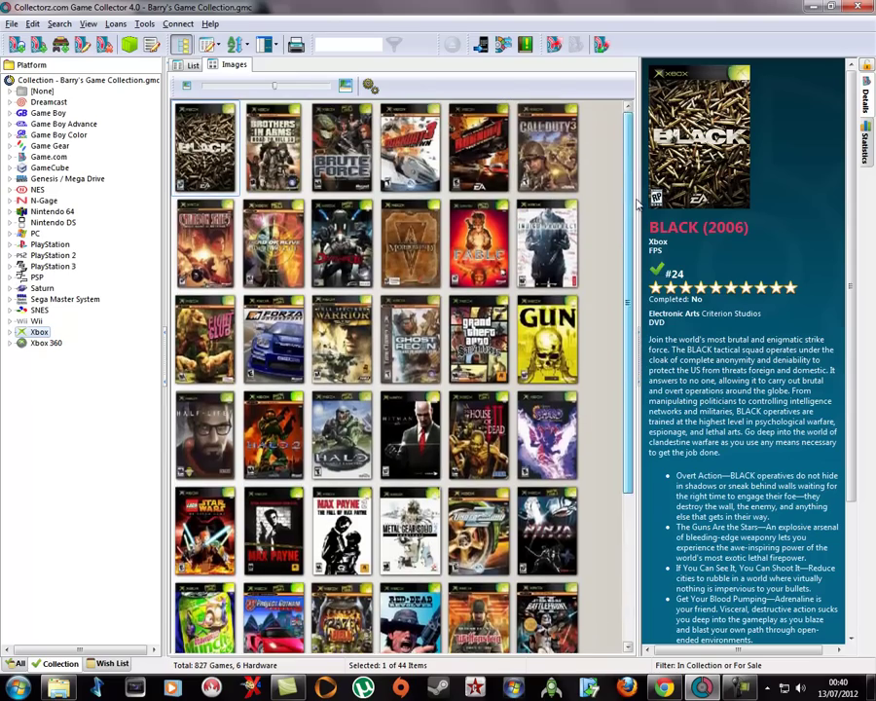
Step: Search the automatic game database for Xbox titles matching GTA
{"action": "left_click", "coordinate": [17, 44]}
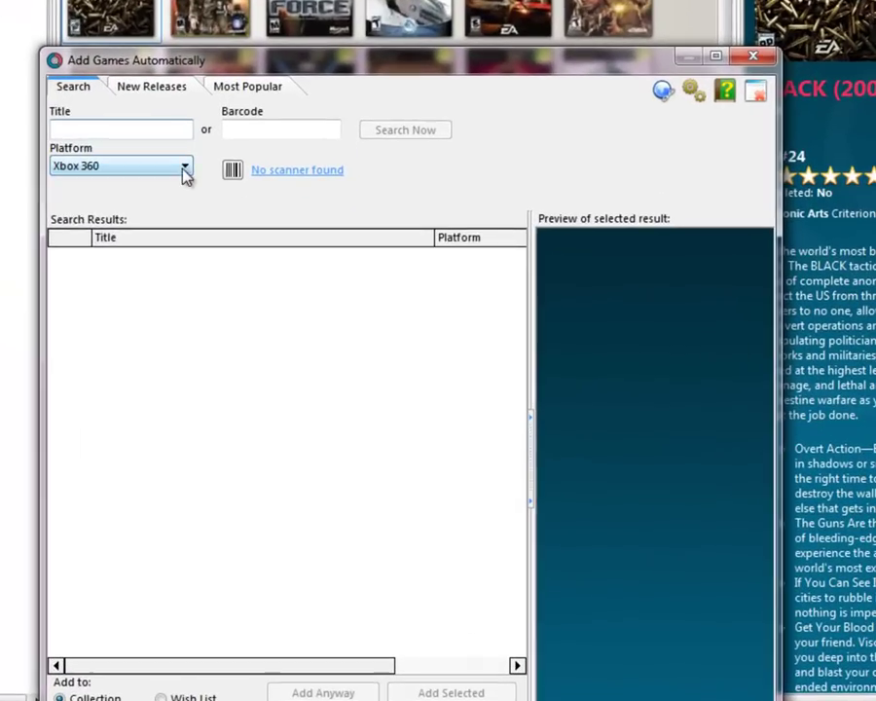
{"action": "left_click", "coordinate": [185, 171]}
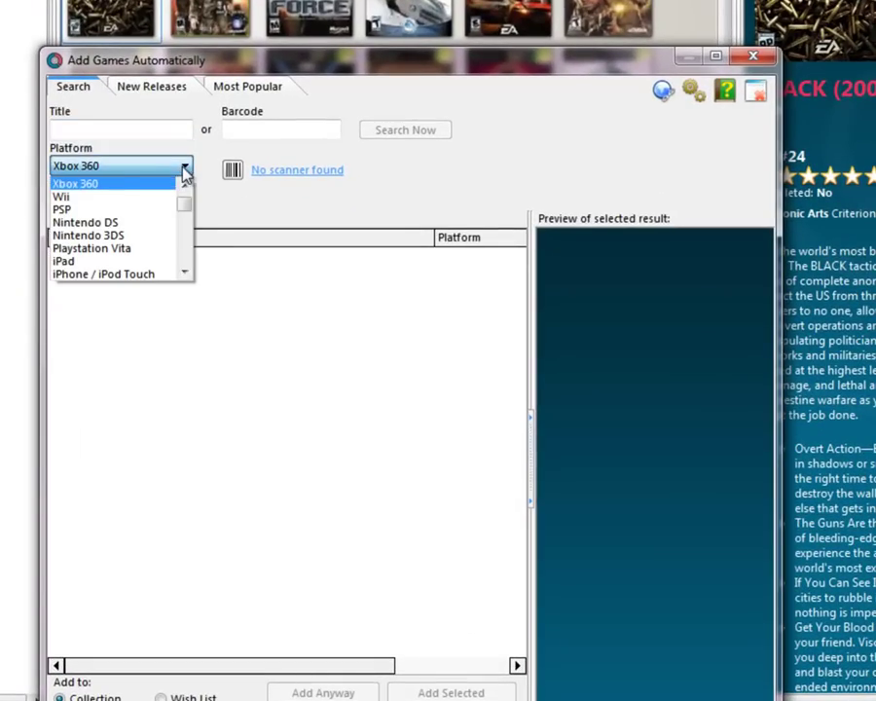
{"action": "left_click", "coordinate": [185, 272]}
{"action": "left_click", "coordinate": [185, 271]}
{"action": "scroll", "coordinate": [160, 268], "scroll_direction": "down", "scroll_amount": 1}
{"action": "left_click", "coordinate": [78, 238]}
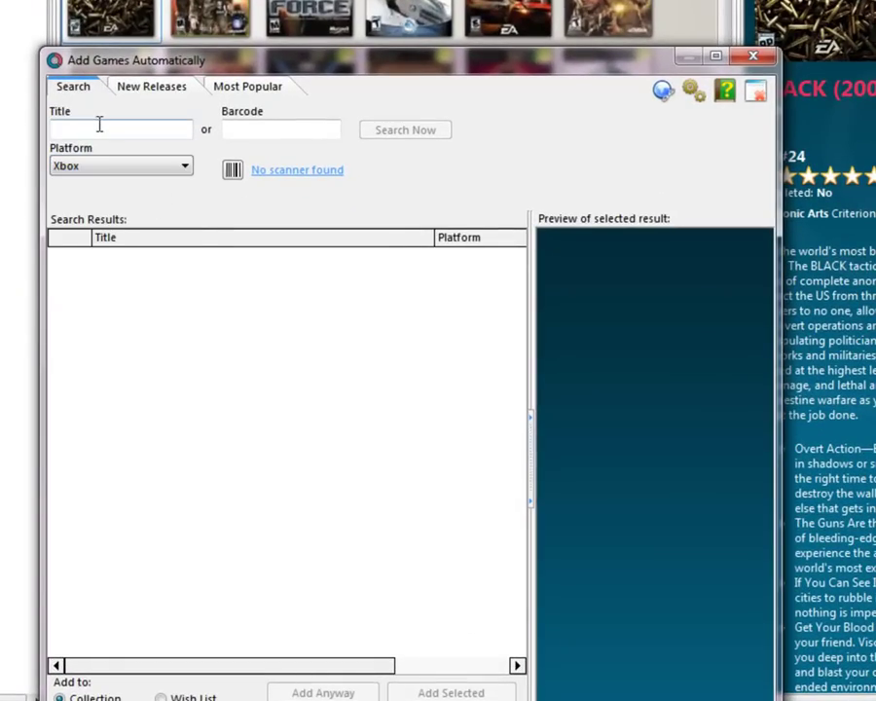
{"action": "left_click", "coordinate": [98, 124]}
{"action": "type", "text": "GTA"}
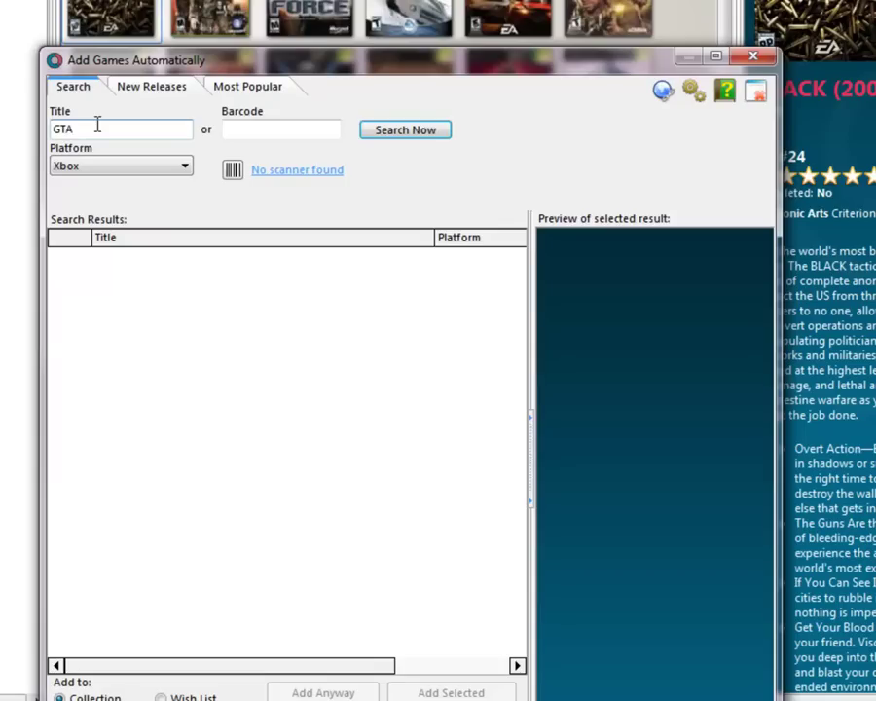
{"action": "key", "text": "Return"}
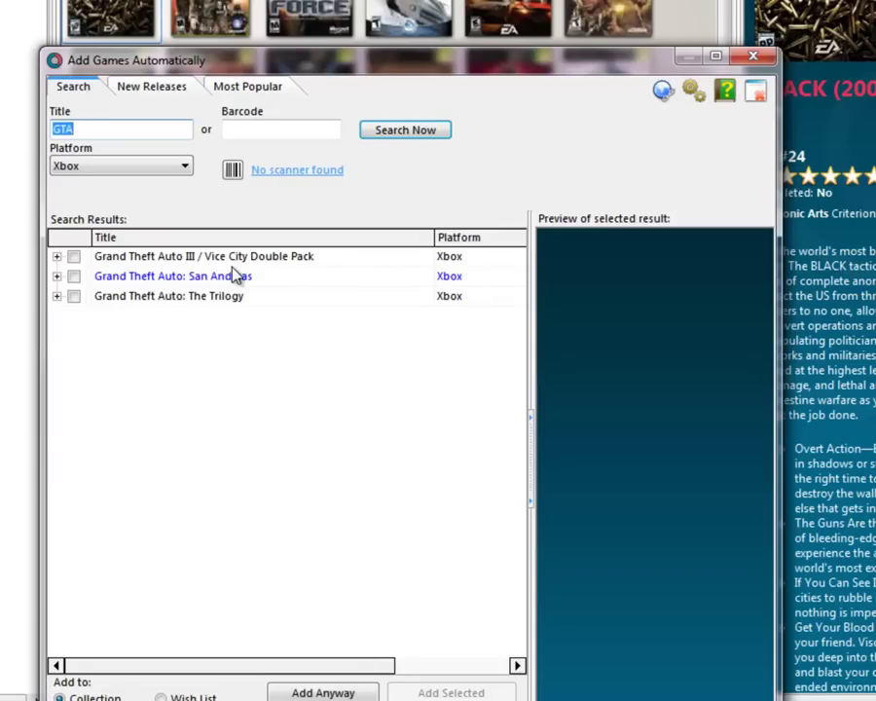
Step: Add Grand Theft Auto III / Vice City Double Pack for Xbox to the collection and close the search window
{"action": "left_click", "coordinate": [73, 256]}
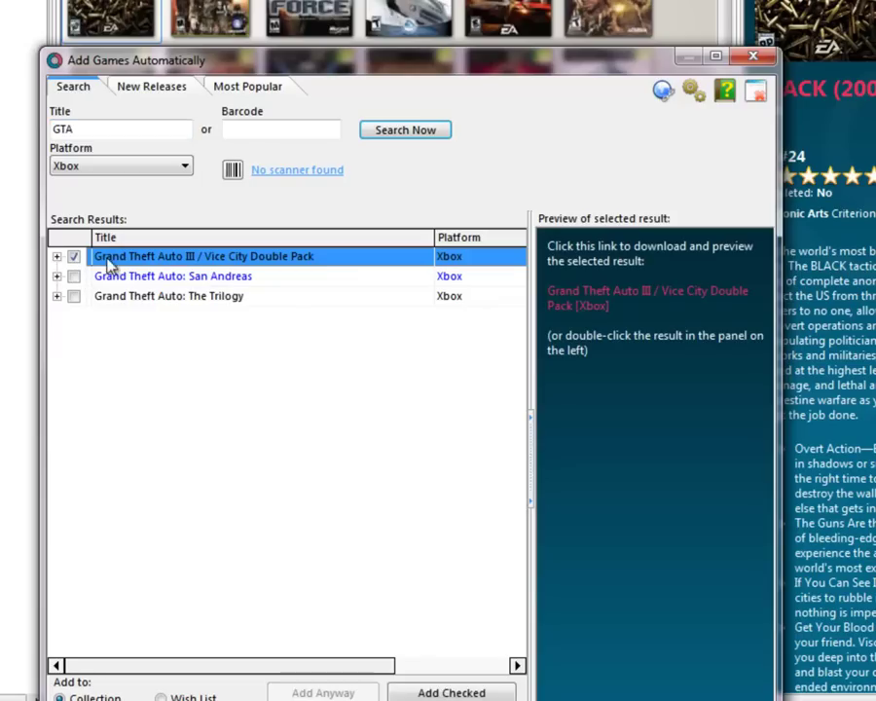
{"action": "left_click", "coordinate": [451, 692]}
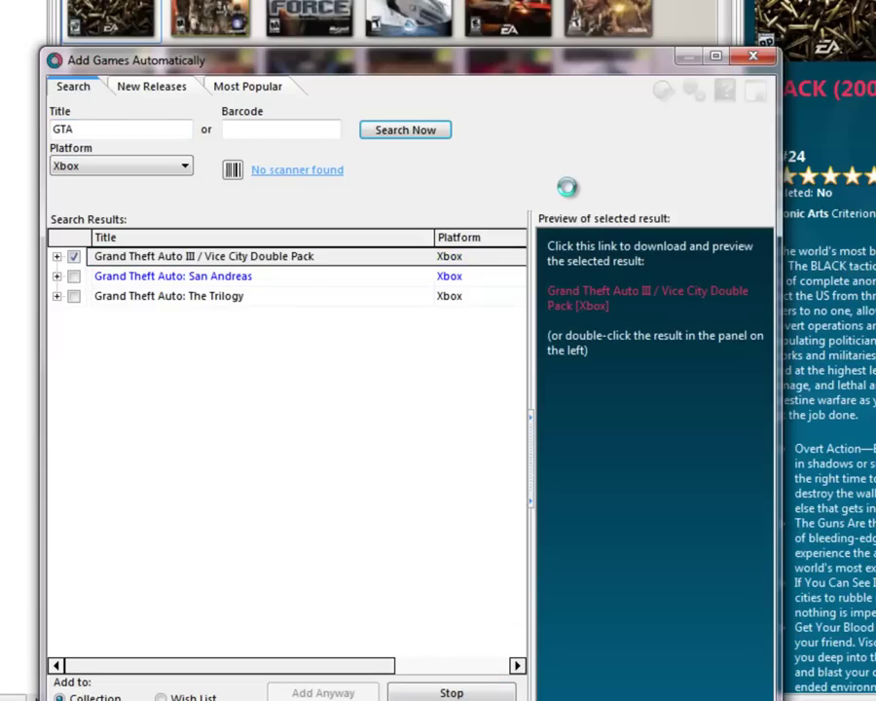
{"action": "left_click", "coordinate": [765, 59]}
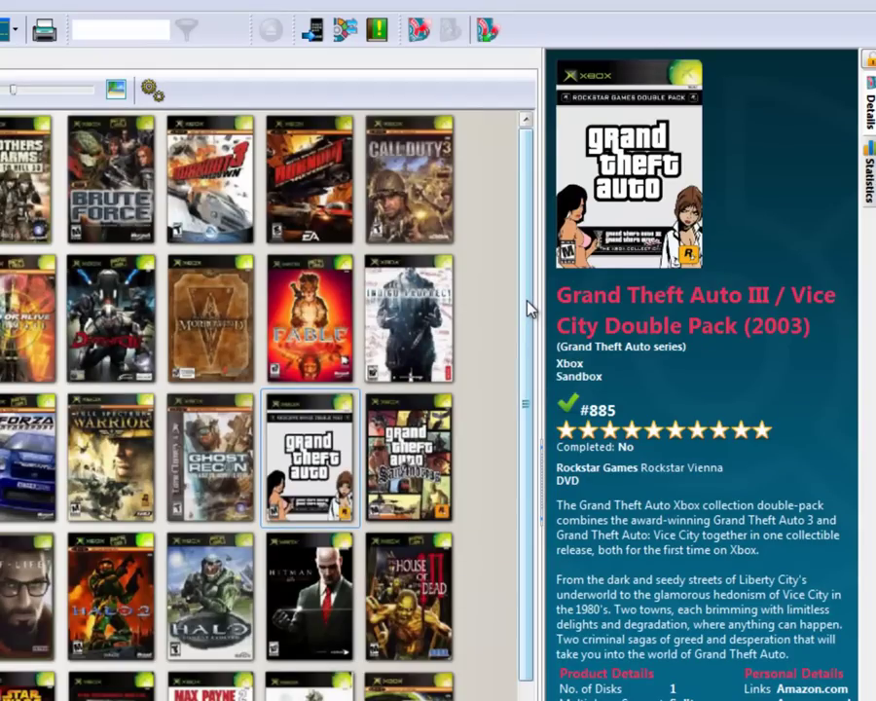
Step: Rename the Xbox game Max Payne as "Max Payne revenge" and save the entry
{"action": "left_click_drag", "start_coordinate": [529, 307], "coordinate": [518, 596]}
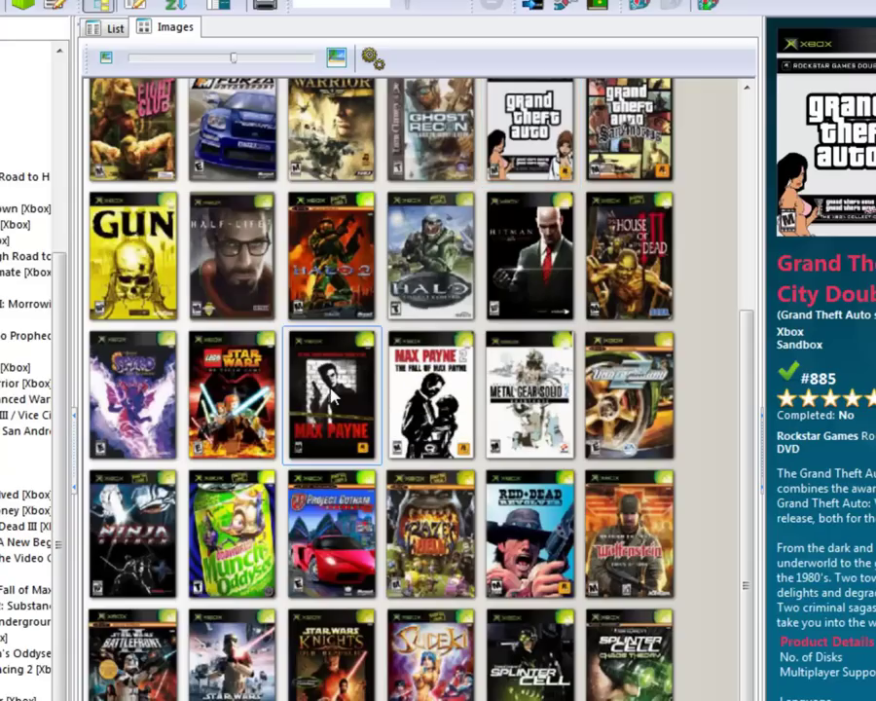
{"action": "double_click", "coordinate": [336, 395]}
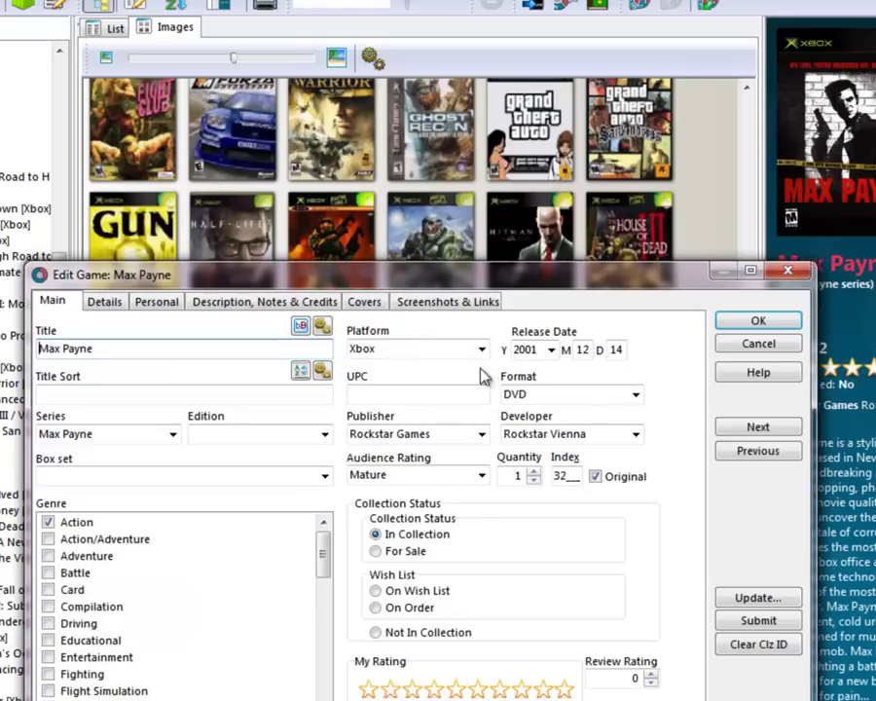
{"action": "left_click", "coordinate": [119, 349]}
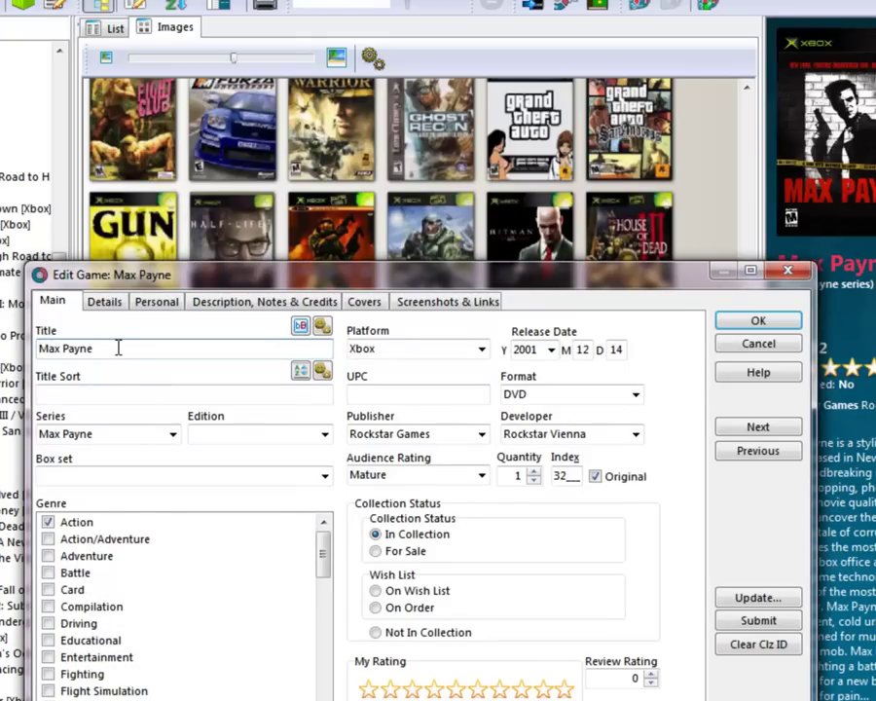
{"action": "type", "text": "revenge"}
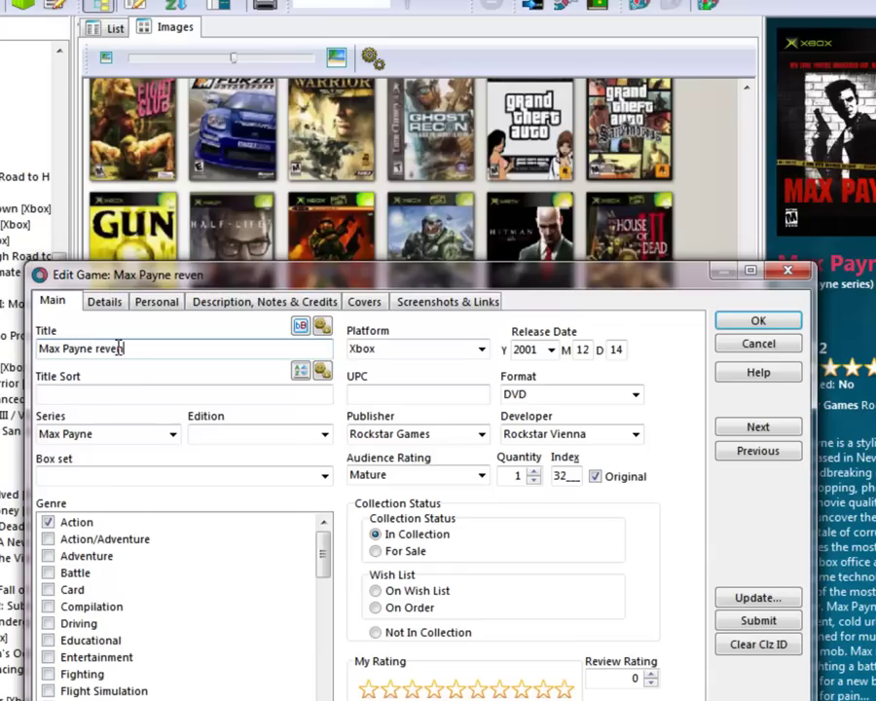
{"action": "left_click", "coordinate": [785, 319]}
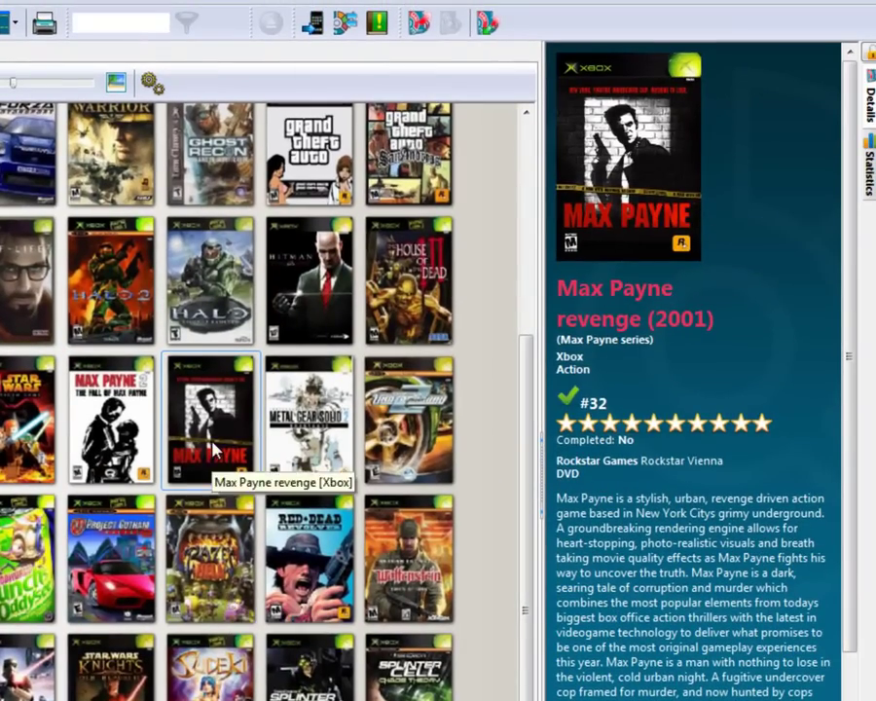
Step: Set the release year of Max Payne revenge to 2000 and save the entry
{"action": "key", "text": "ctrl+e"}
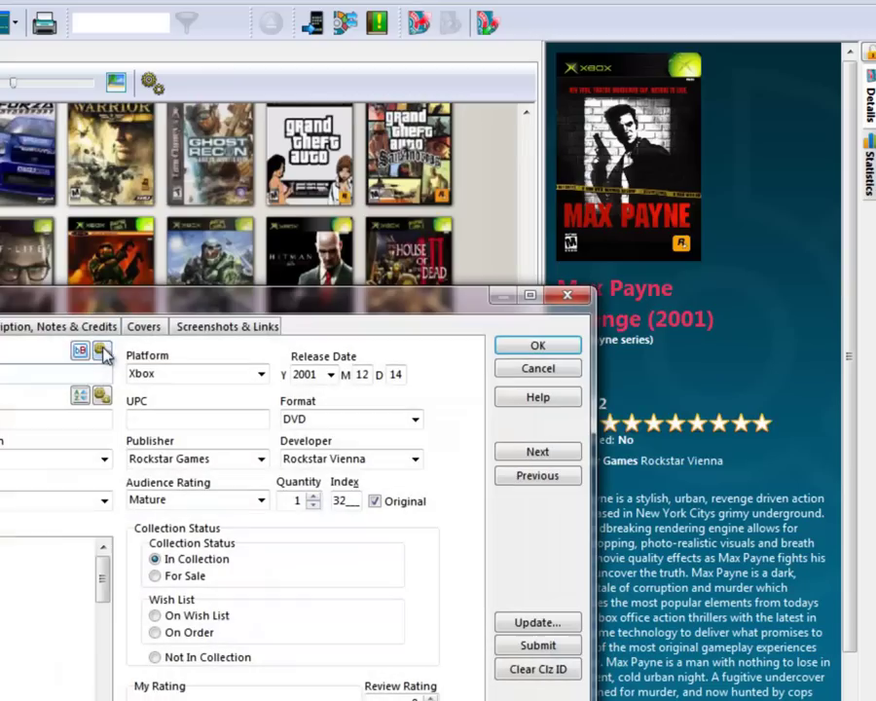
{"action": "left_click", "coordinate": [331, 374]}
{"action": "left_click", "coordinate": [304, 393]}
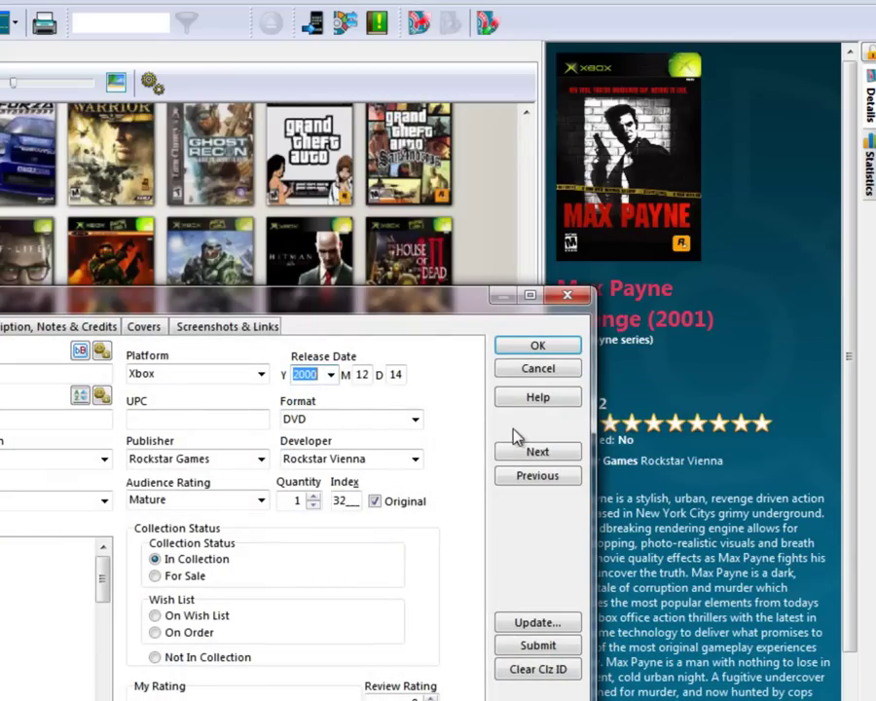
{"action": "left_click", "coordinate": [541, 348]}
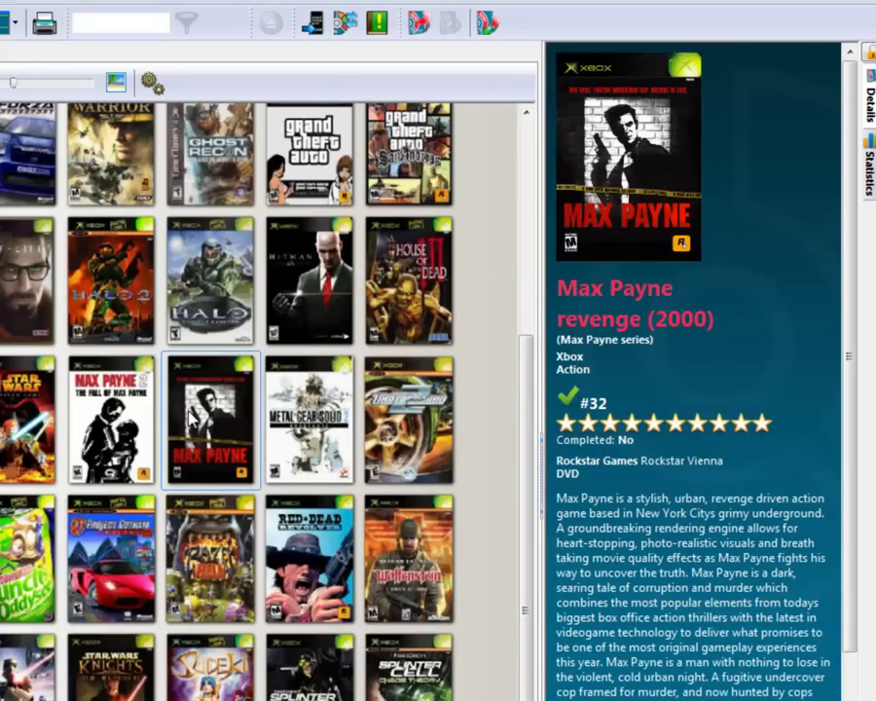
Step: Change the release year of Max Payne revenge back to 2001, shorten its title to Max Payne and save
{"action": "double_click", "coordinate": [192, 417]}
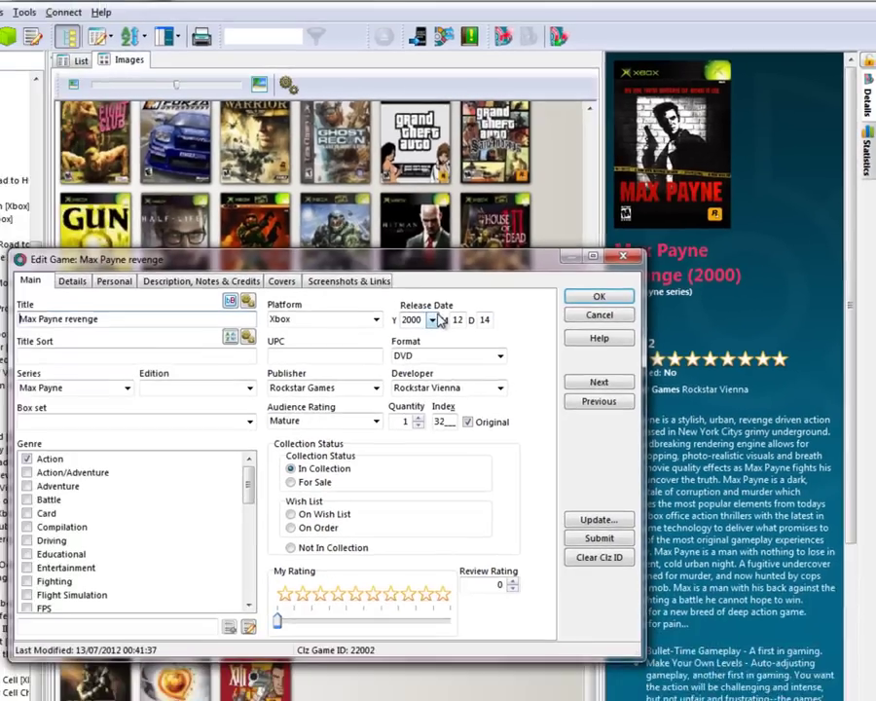
{"action": "left_click", "coordinate": [337, 370]}
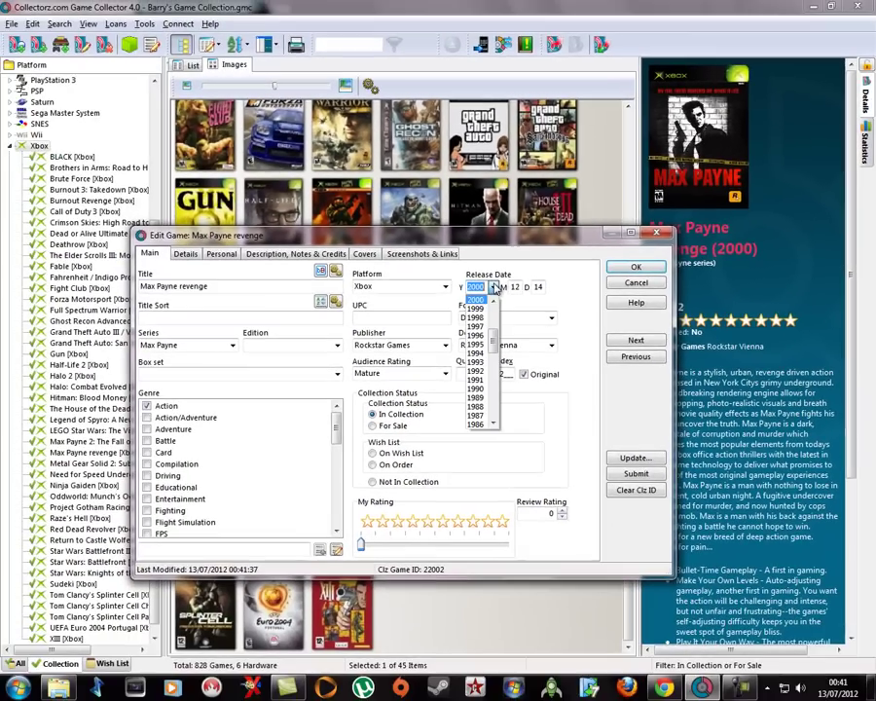
{"action": "scroll", "coordinate": [480, 308], "scroll_direction": "up", "scroll_amount": 1}
{"action": "left_click", "coordinate": [478, 301]}
{"action": "left_click", "coordinate": [247, 289]}
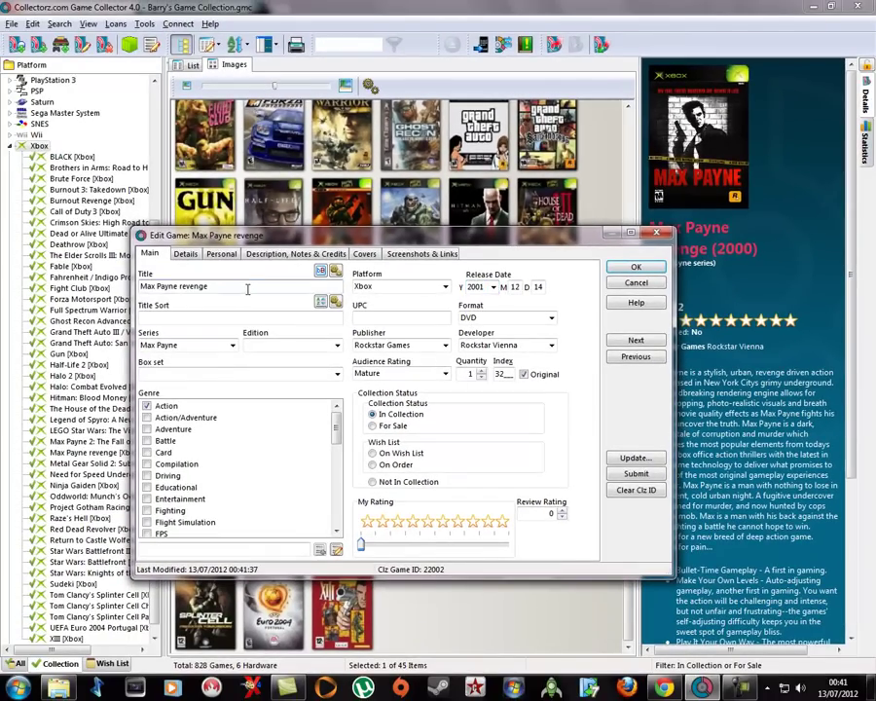
{"action": "key", "text": "BackSpace"}
{"action": "key", "text": "BackSpace"}
{"action": "key", "text": "BackSpace"}
{"action": "key", "text": "BackSpace"}
{"action": "key", "text": "BackSpace"}
{"action": "key", "text": "BackSpace"}
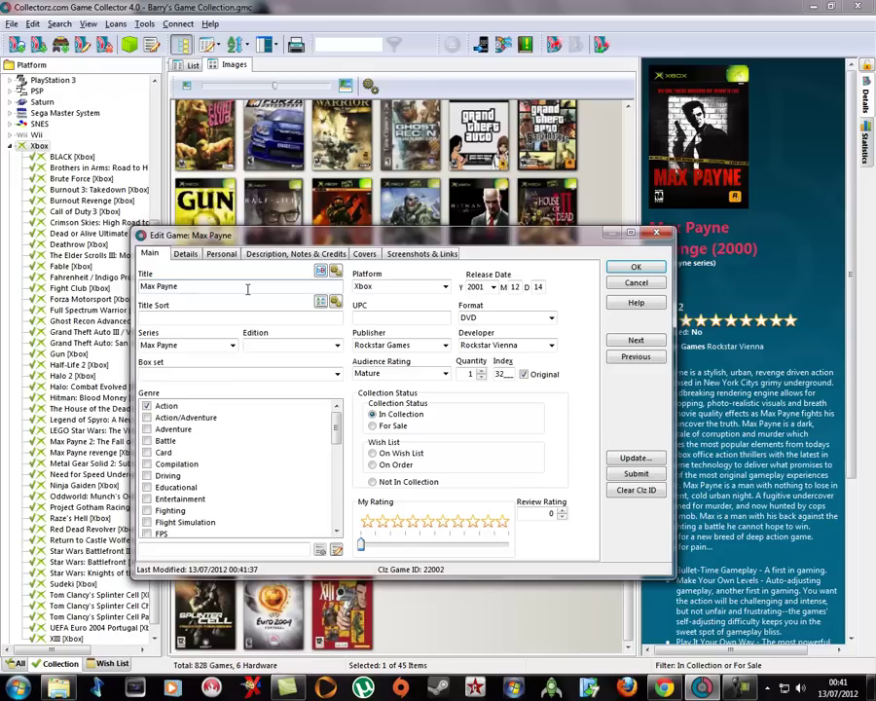
{"action": "left_click", "coordinate": [634, 266]}
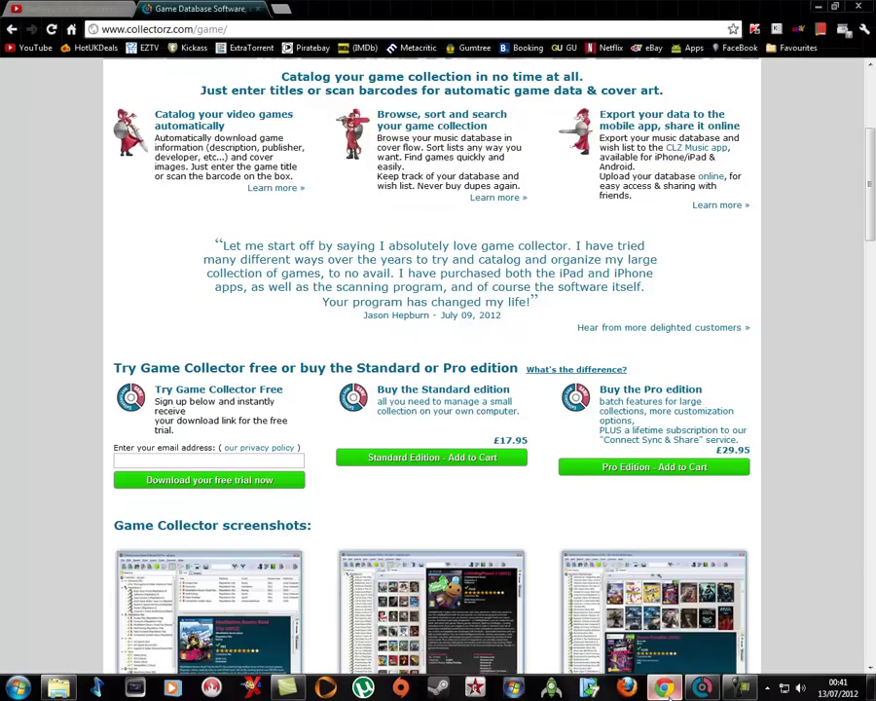
Step: Switch to Chrome and review the Game Collector web page, including its editions and prices, add-ons, offers and customer reviews
{"action": "left_click", "coordinate": [663, 687]}
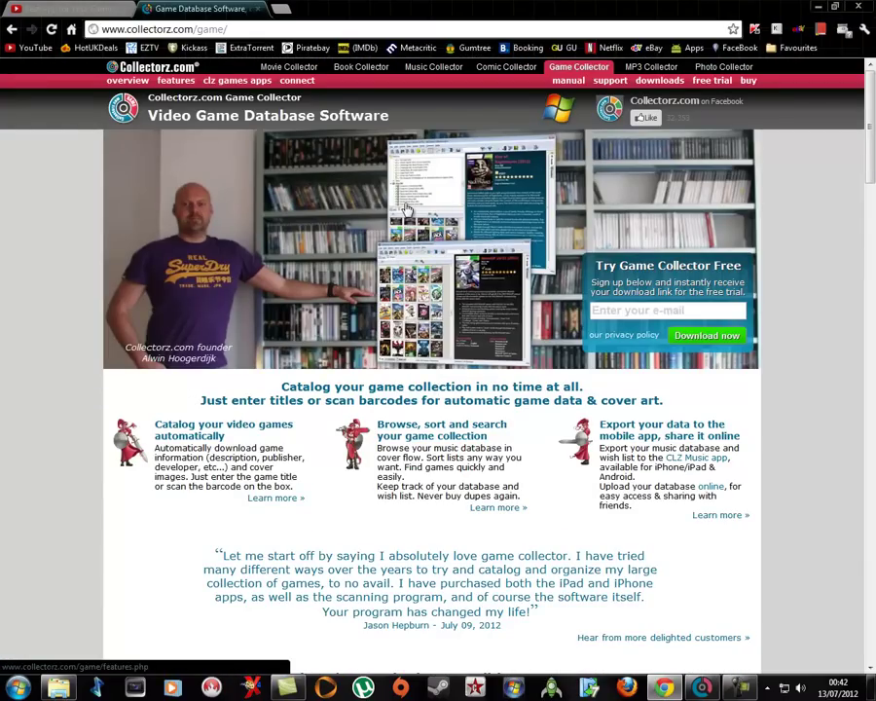
{"action": "scroll", "coordinate": [560, 332], "scroll_direction": "down", "scroll_amount": 5}
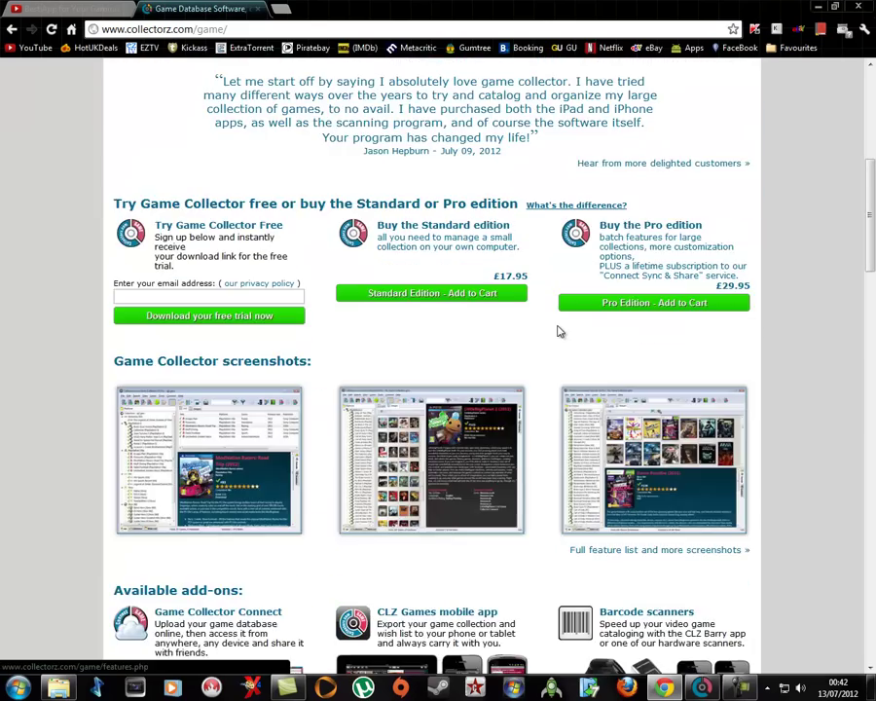
{"action": "scroll", "coordinate": [560, 331], "scroll_direction": "down", "scroll_amount": 5}
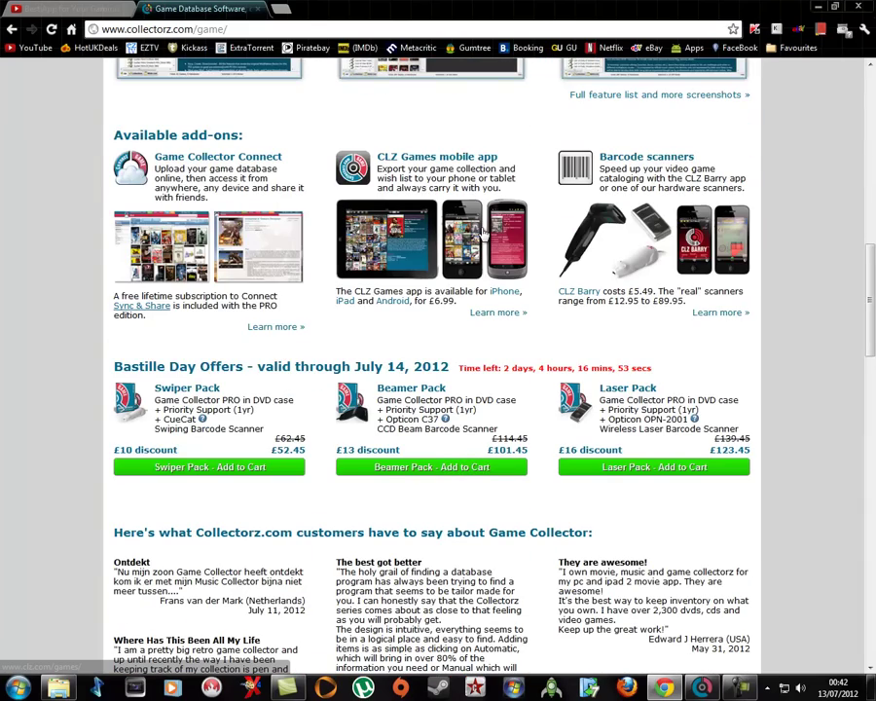
{"action": "scroll", "coordinate": [477, 254], "scroll_direction": "up", "scroll_amount": 1}
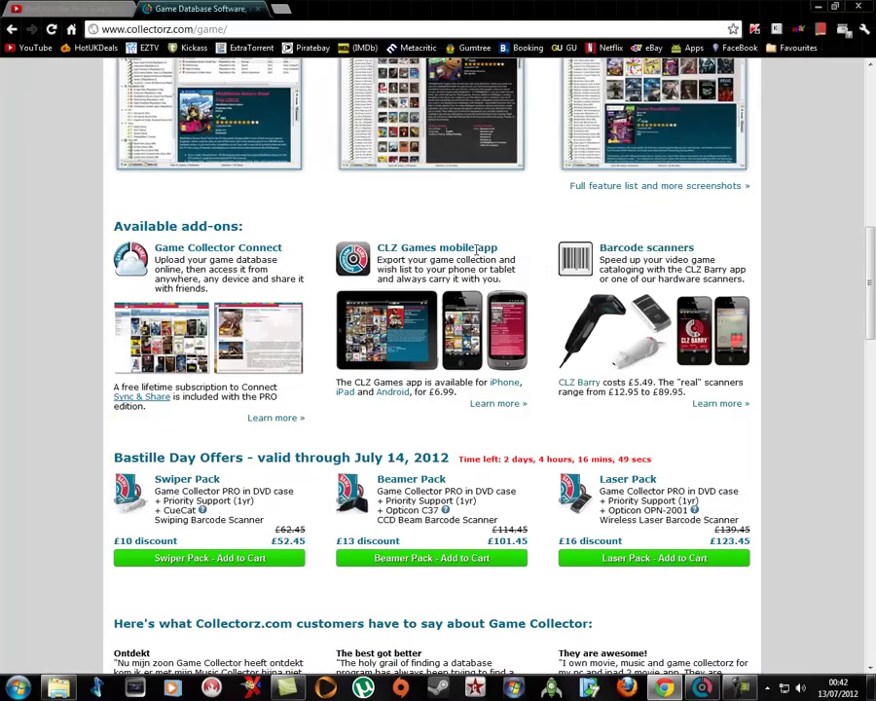
{"action": "scroll", "coordinate": [477, 249], "scroll_direction": "down", "scroll_amount": 10}
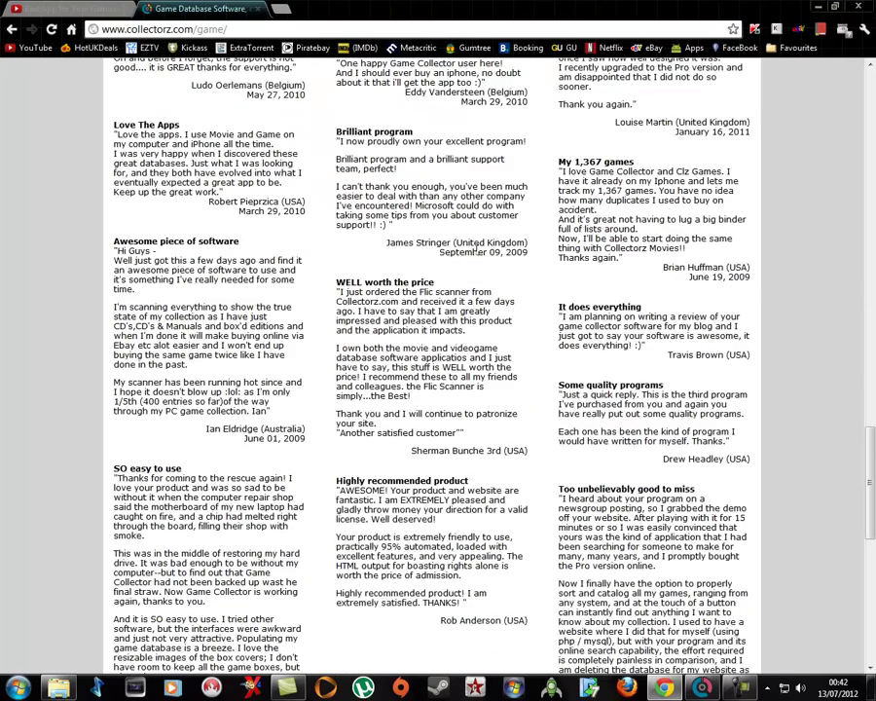
{"action": "scroll", "coordinate": [477, 249], "scroll_direction": "up", "scroll_amount": 12}
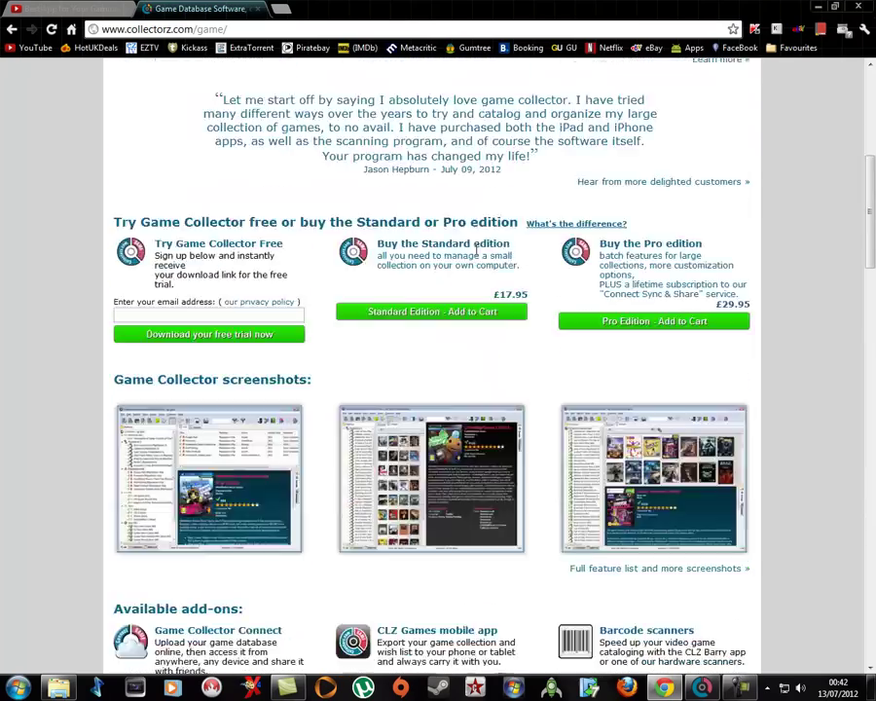
{"action": "scroll", "coordinate": [477, 249], "scroll_direction": "up", "scroll_amount": 3}
{"action": "scroll", "coordinate": [477, 256], "scroll_direction": "down", "scroll_amount": 3}
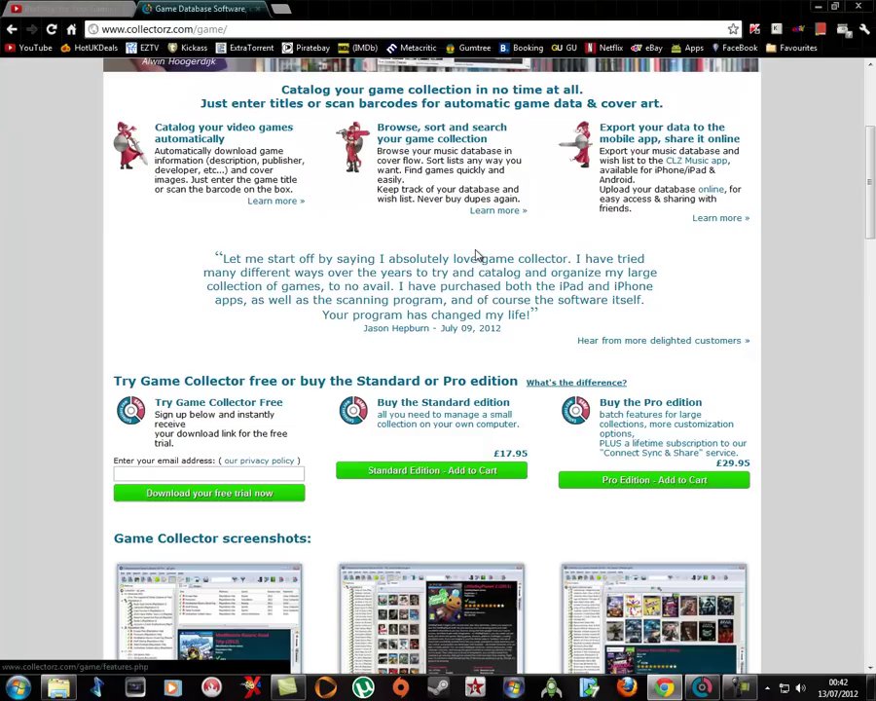
{"action": "scroll", "coordinate": [477, 256], "scroll_direction": "up", "scroll_amount": 3}
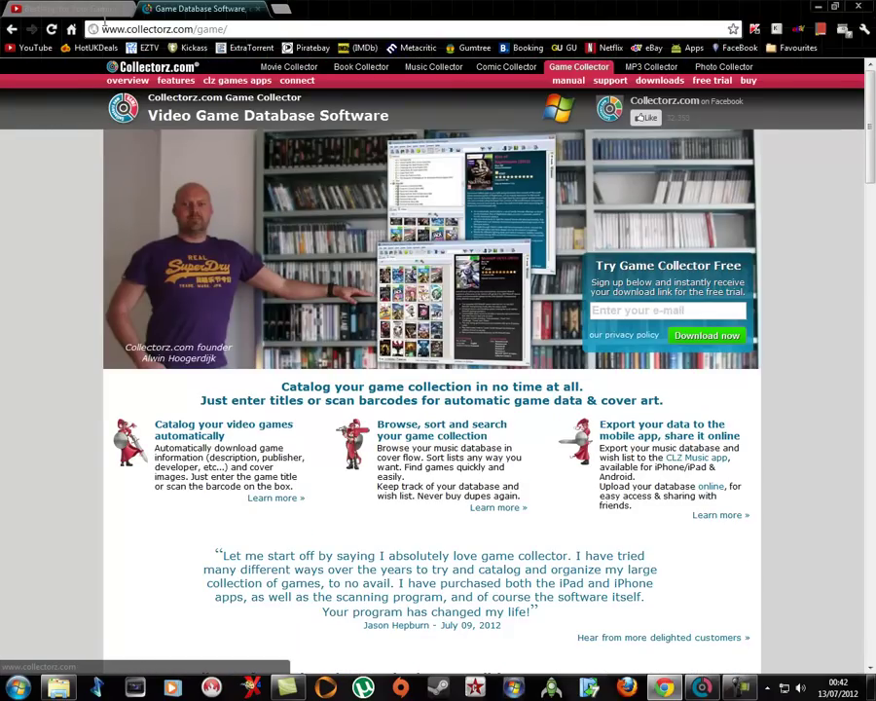
Step: Switch back to Game Collector and widen the platform tree slightly to show more of the game titles
{"action": "left_click", "coordinate": [703, 688]}
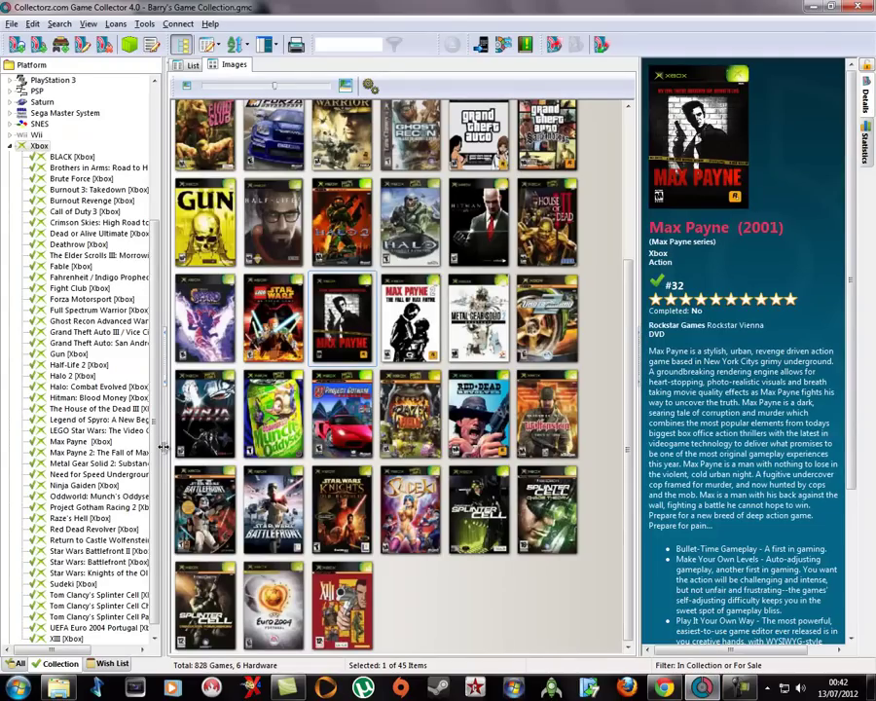
{"action": "left_click_drag", "start_coordinate": [167, 450], "coordinate": [198, 458]}
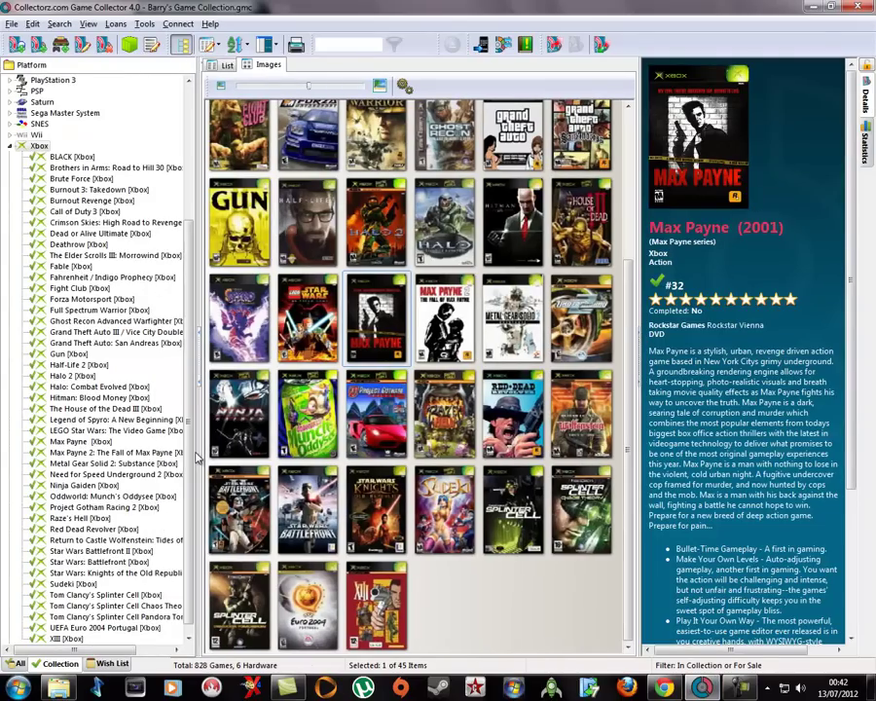
Step: Browse the covers of the SNES and Sega Master System games
{"action": "left_click", "coordinate": [35, 131]}
{"action": "left_click", "coordinate": [36, 125]}
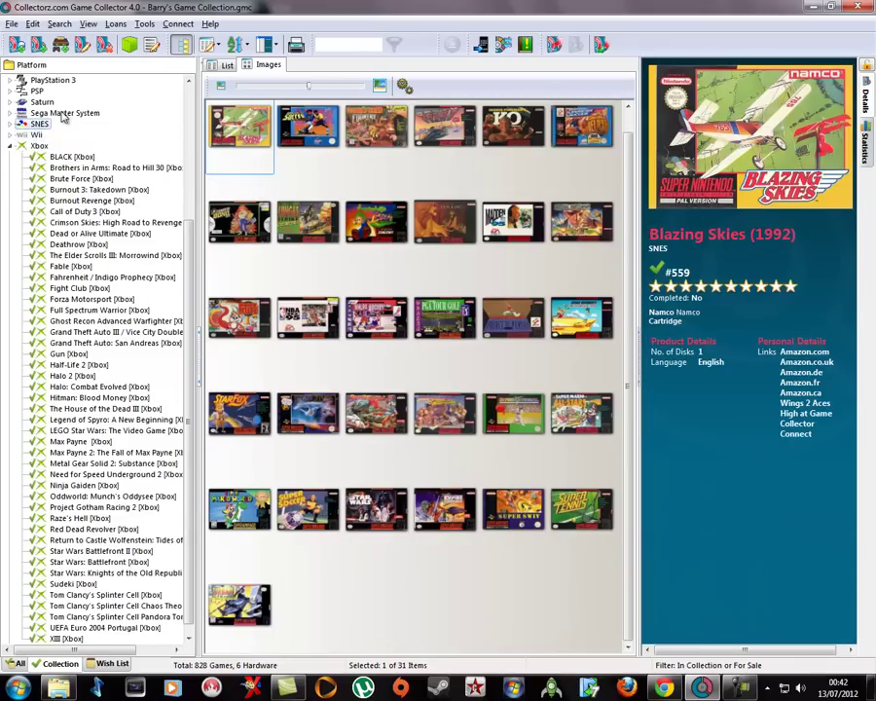
{"action": "left_click", "coordinate": [61, 113]}
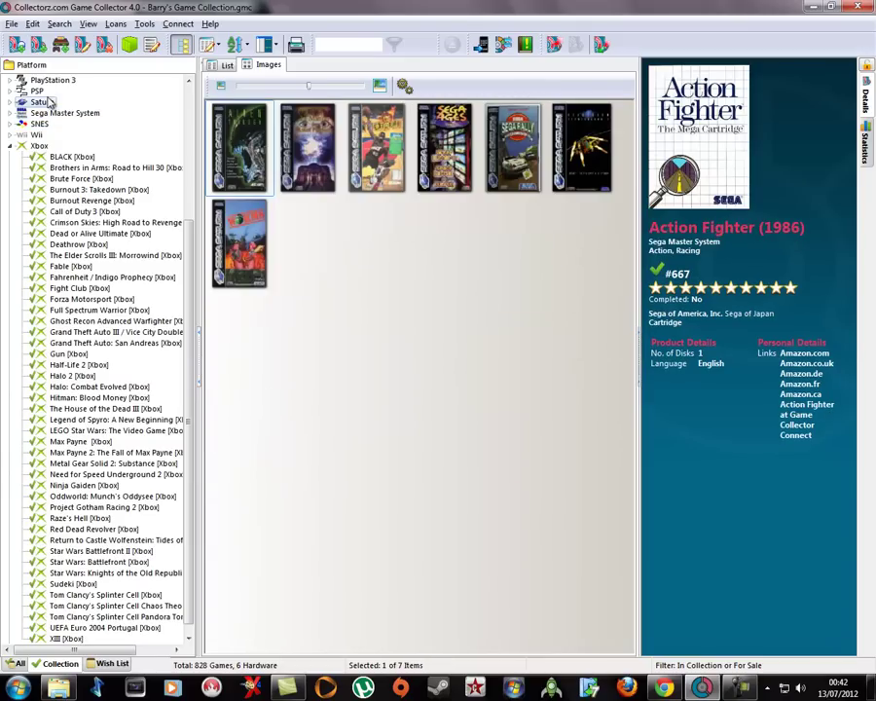